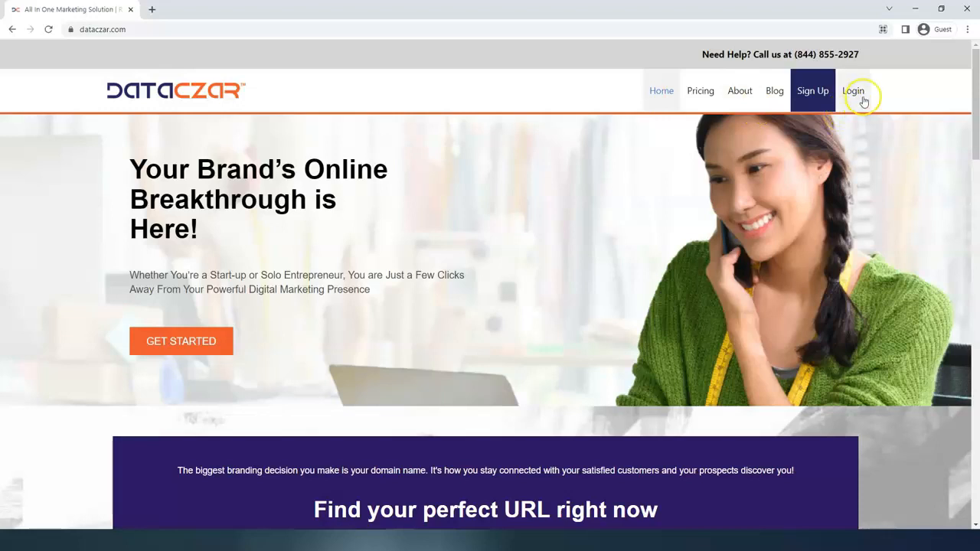
# Step: Log in to reach the Dataczar Connect dashboard, close the original marketing site tab and show the browser full screen
pyautogui.click(855, 92)
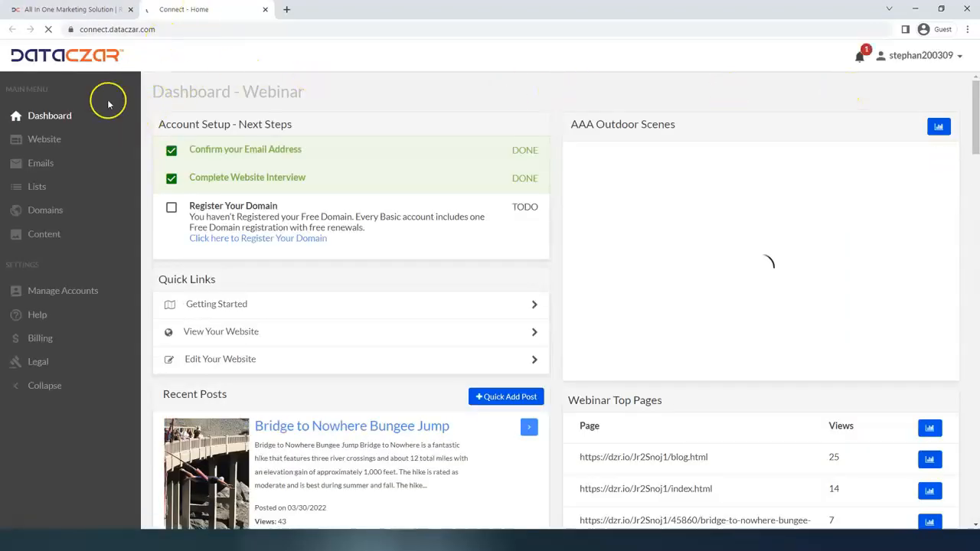
pyautogui.click(130, 9)
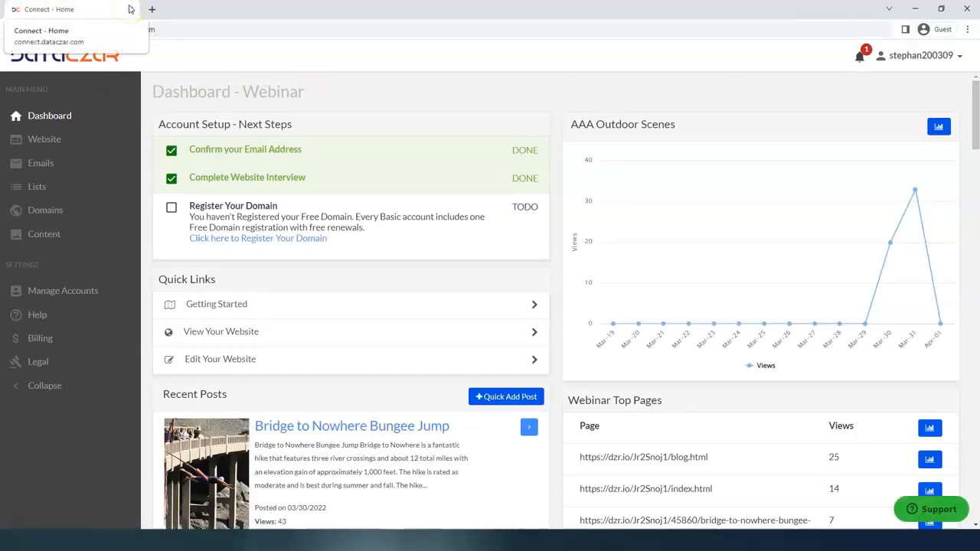
pyautogui.press('F11')
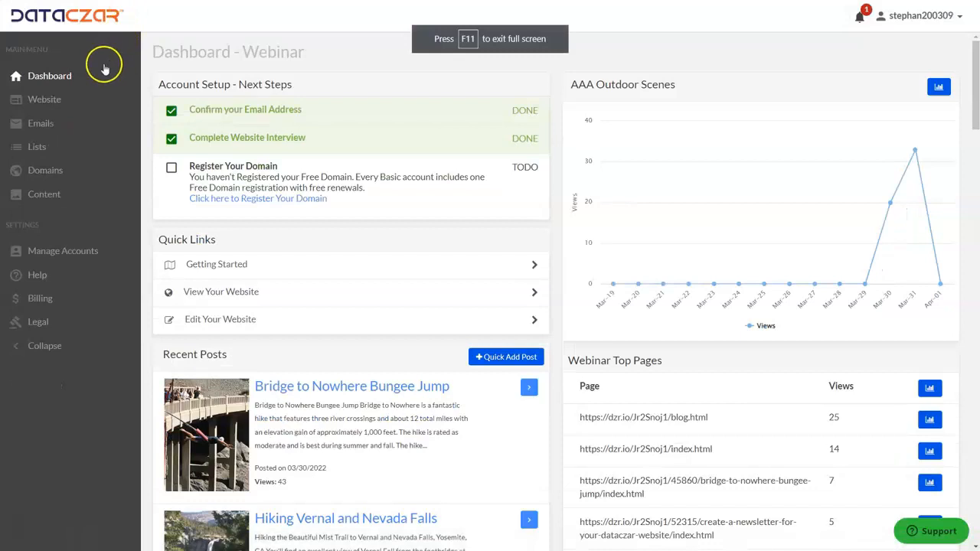
# Step: Open the public preview of the AAA Outdoor Scenes website and go to its blog page
pyautogui.click(56, 109)
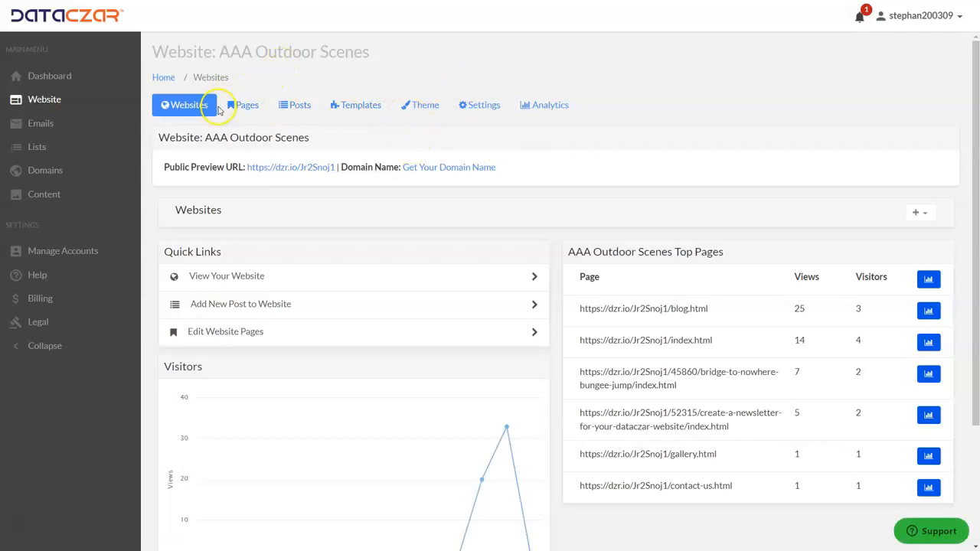
pyautogui.click(281, 171)
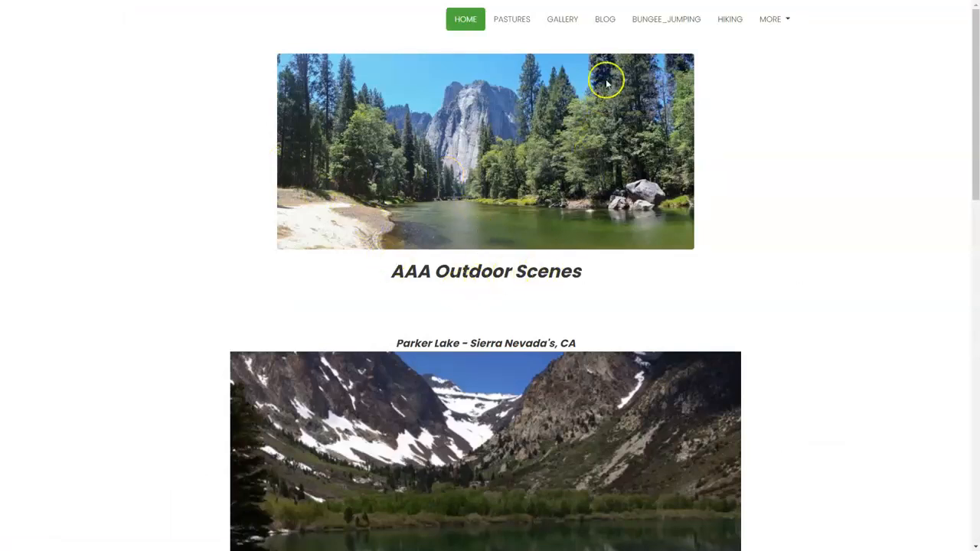
pyautogui.click(613, 27)
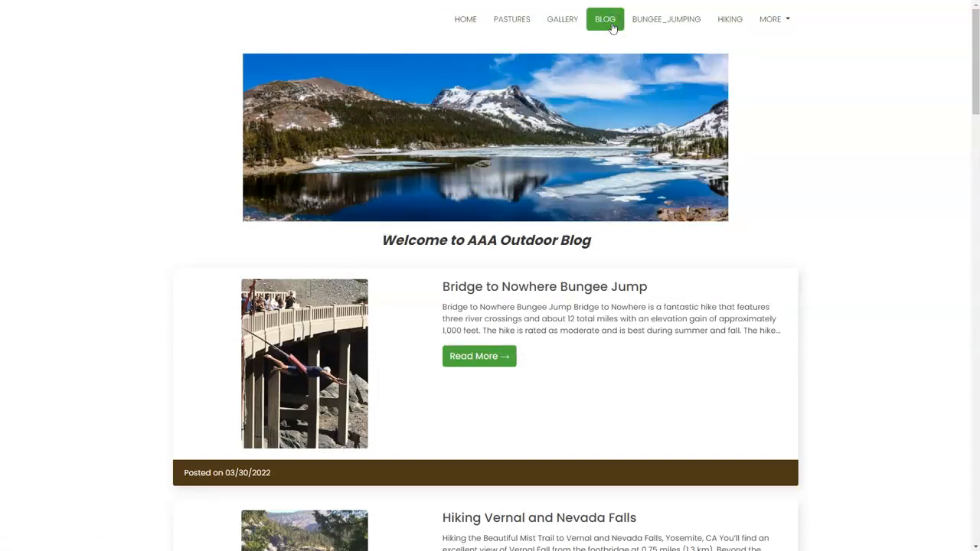
# Step: Examine the blog page's list of posts and the newsletter sign-up form in its footer
pyautogui.scroll(-1, 416, 240)
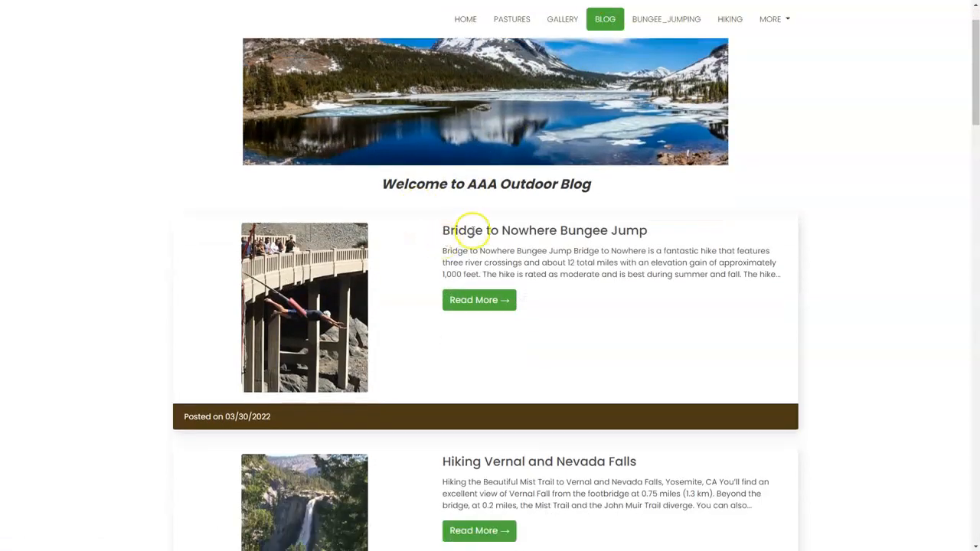
pyautogui.scroll(-2, 473, 229)
pyautogui.scroll(-5, 473, 230)
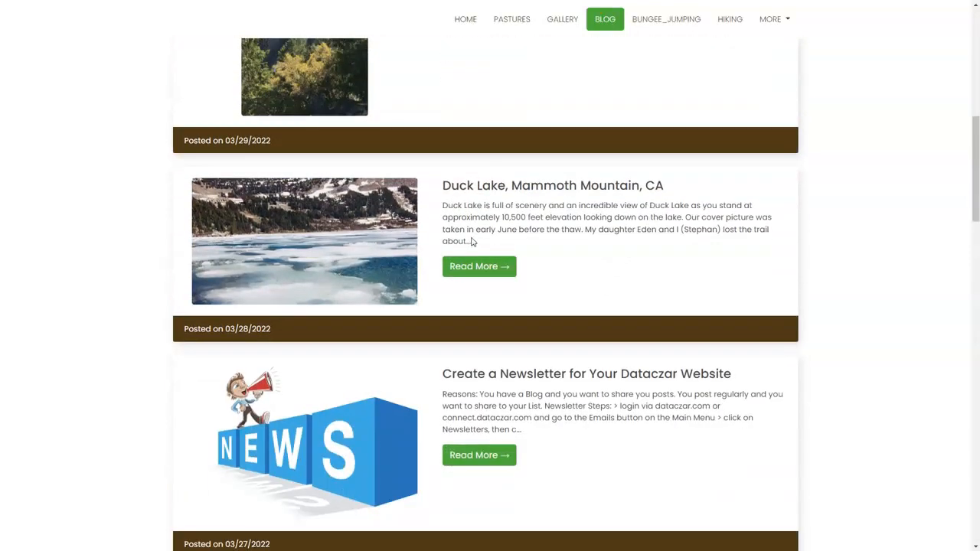
pyautogui.scroll(-15, 472, 241)
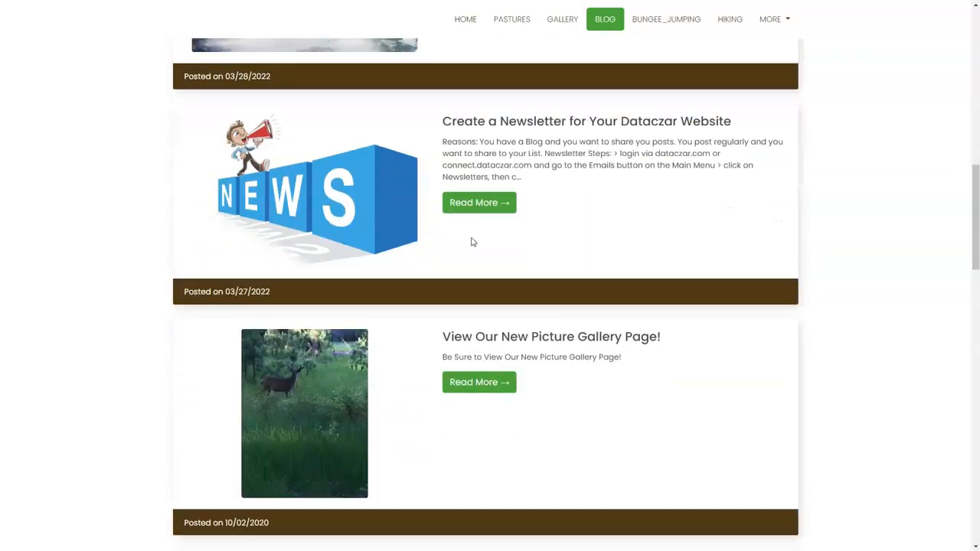
pyautogui.scroll(-13, 472, 241)
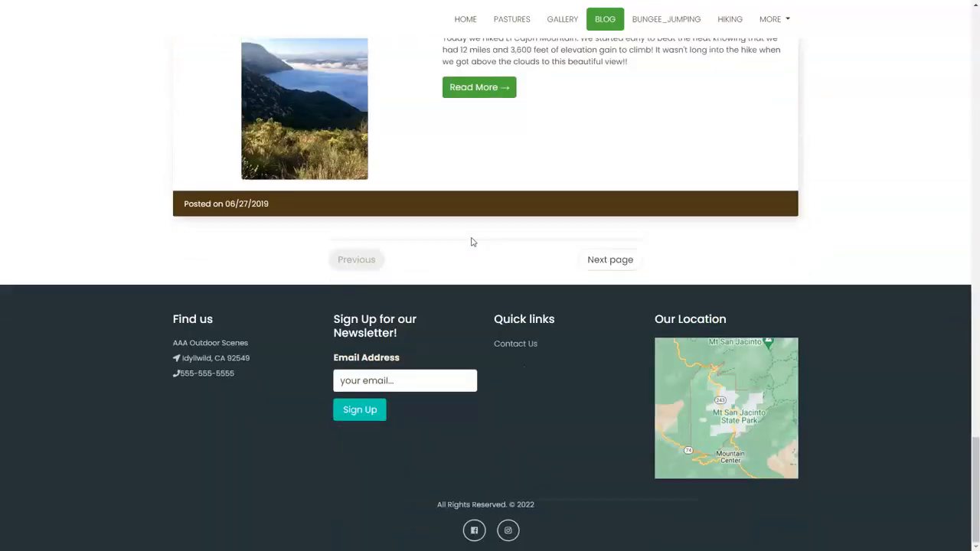
pyautogui.moveTo(338, 322); pyautogui.dragTo(443, 334)
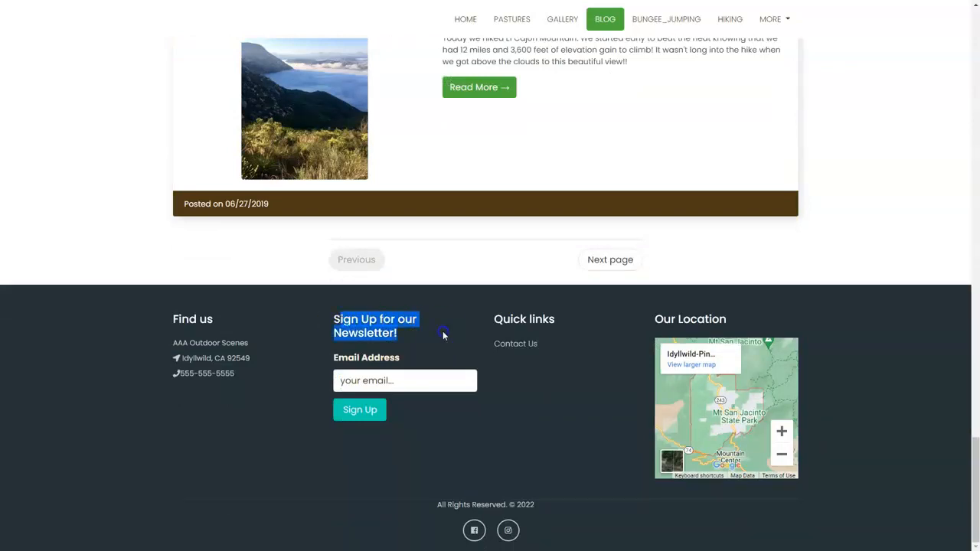
pyautogui.click(442, 334)
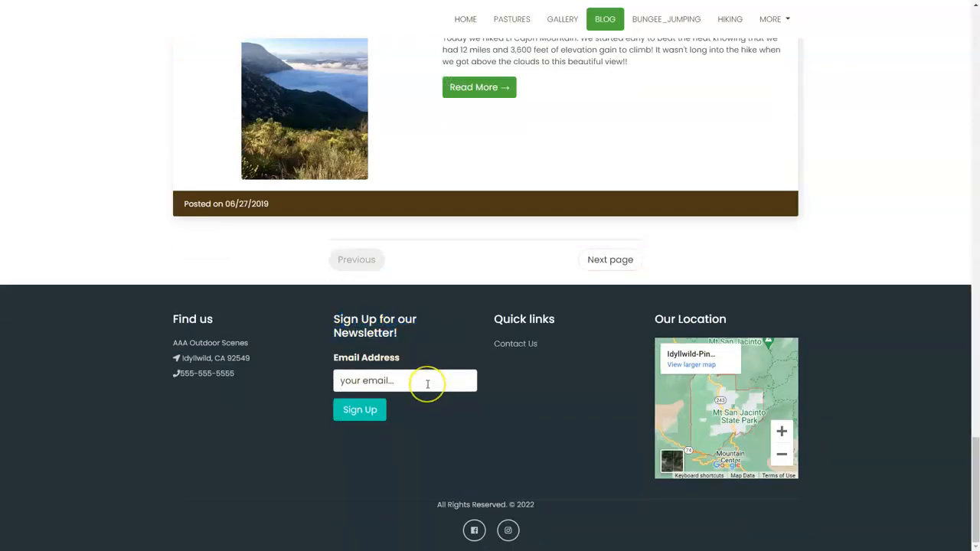
pyautogui.scroll(20, 428, 364)
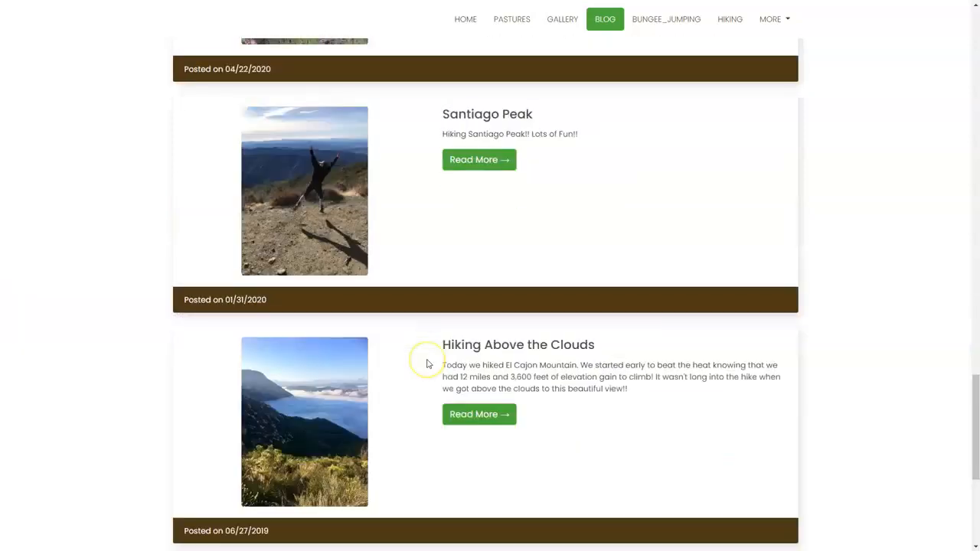
pyautogui.scroll(10, 427, 363)
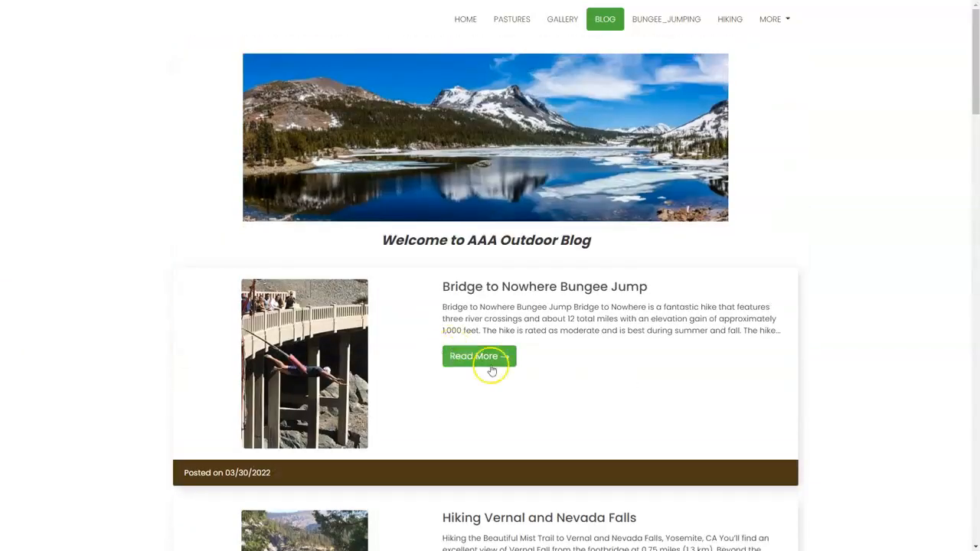
# Step: Open the blog post "Create a Newsletter for Your Dataczar Website" and read its newsletter steps and where to find the instructions
pyautogui.scroll(-10, 481, 368)
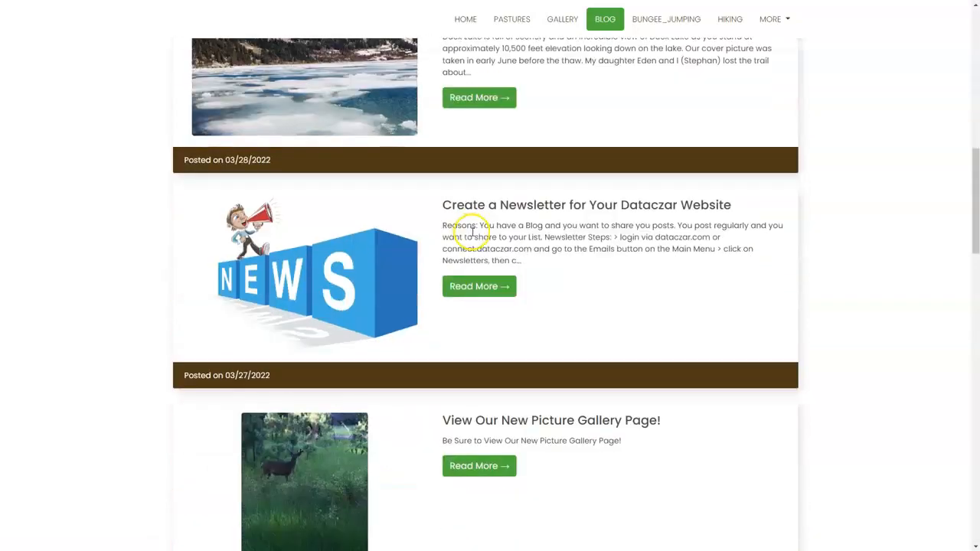
pyautogui.click(479, 285)
pyautogui.scroll(-4, 481, 291)
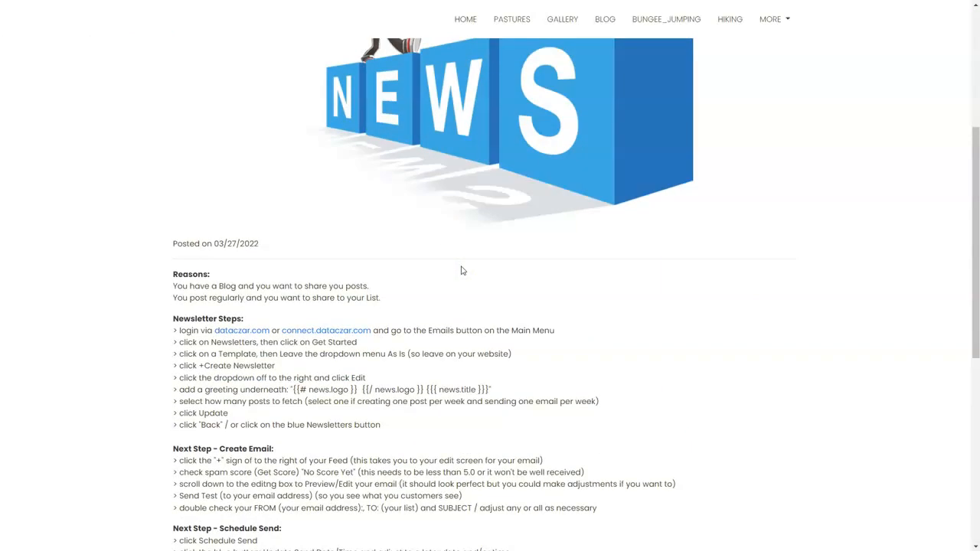
pyautogui.scroll(-3, 461, 270)
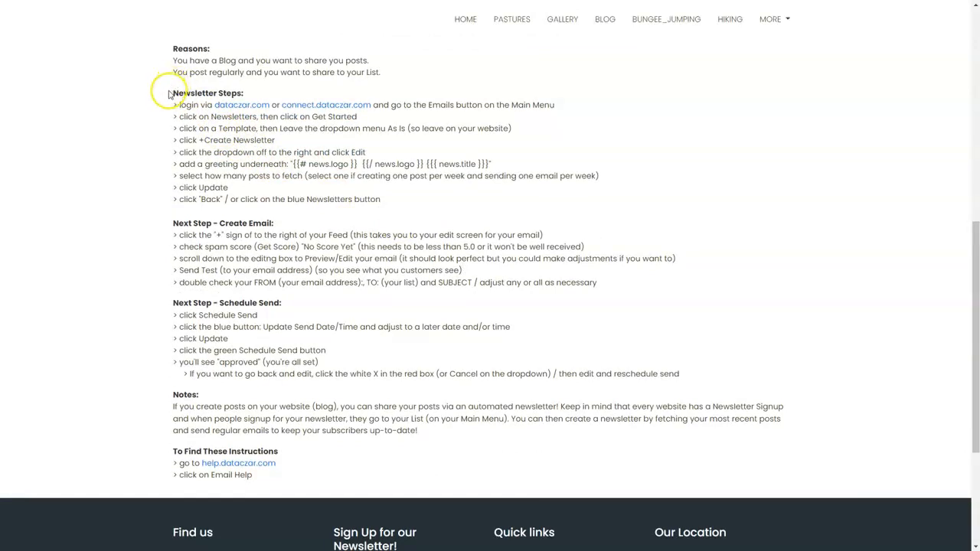
pyautogui.moveTo(192, 92); pyautogui.dragTo(722, 323)
pyautogui.click(726, 320)
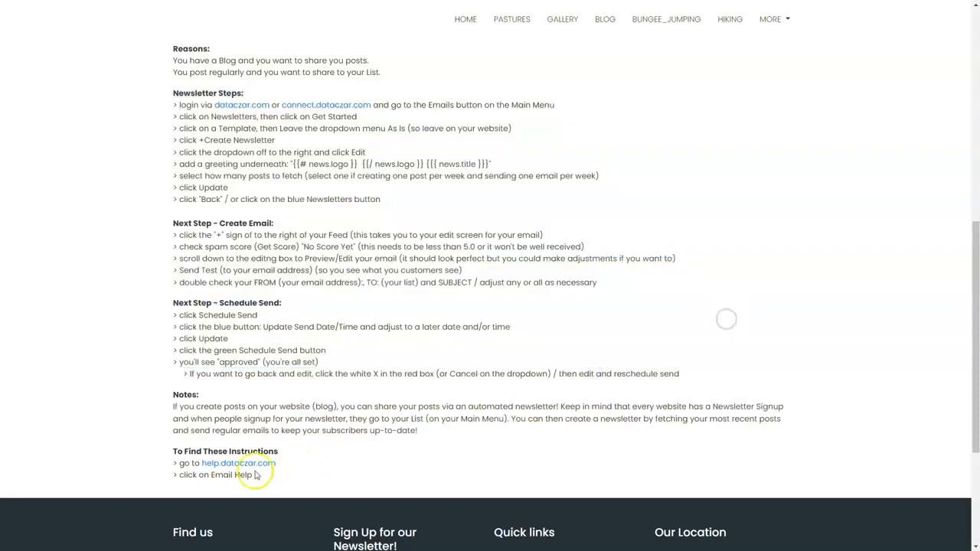
pyautogui.moveTo(171, 452); pyautogui.dragTo(311, 464)
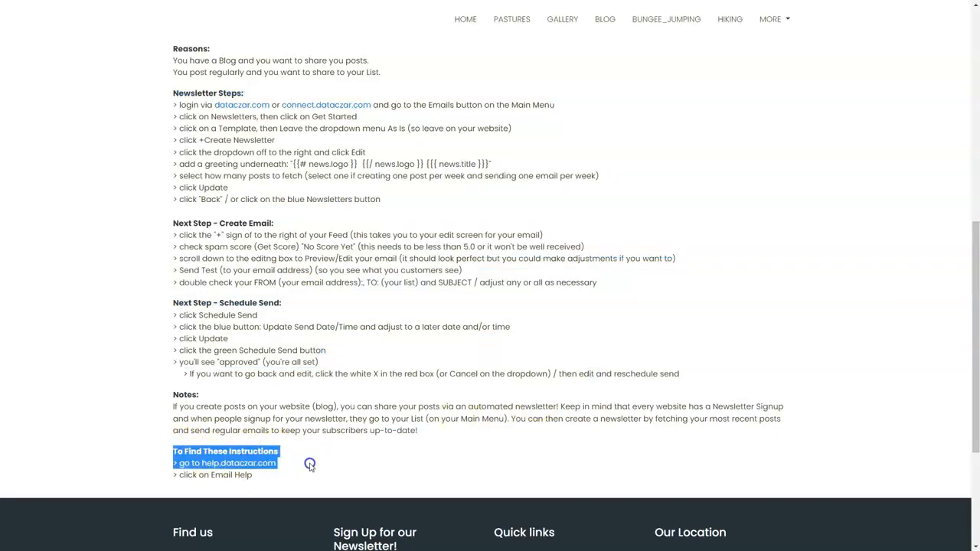
pyautogui.scroll(7, 336, 398)
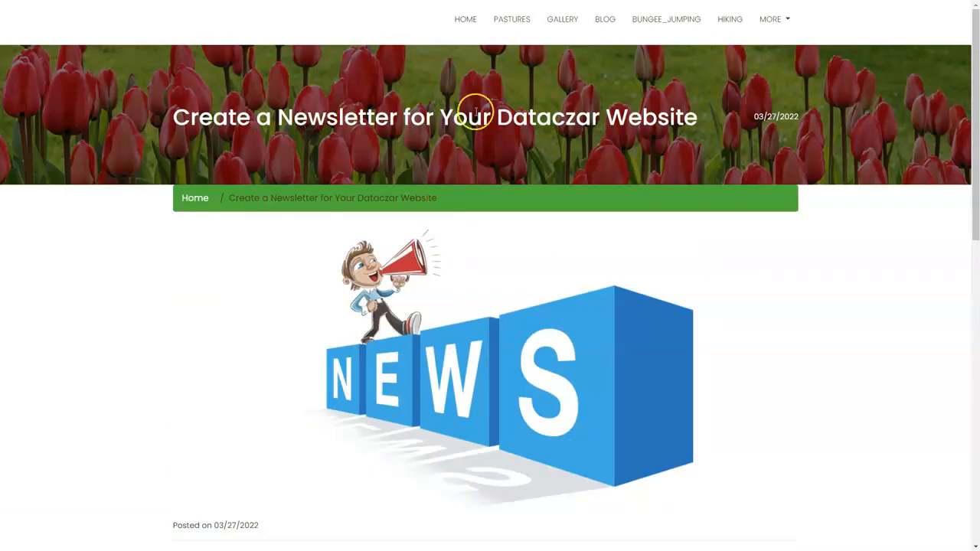
# Step: Return to the site's blog and home pages and close the public preview
pyautogui.click(612, 23)
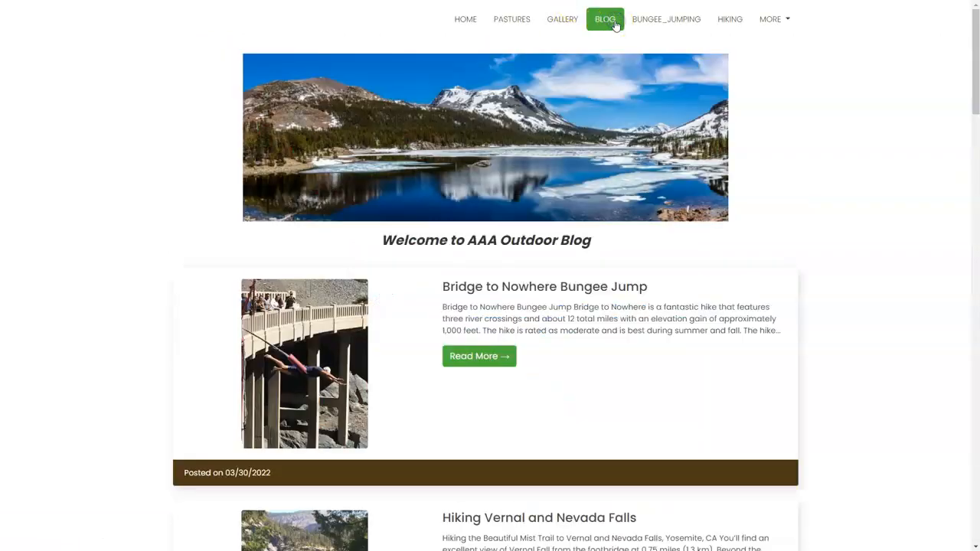
pyautogui.click(477, 25)
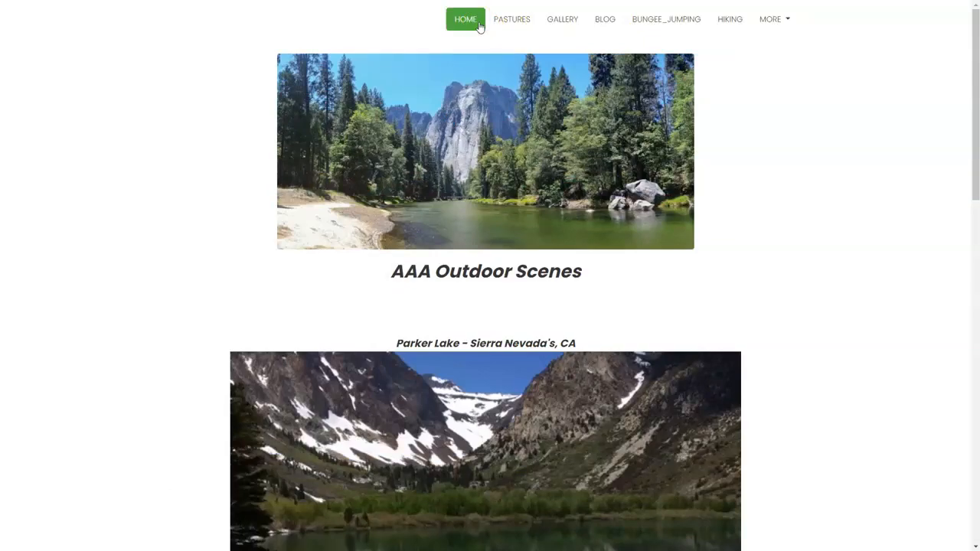
pyautogui.hotkey('ctrl', 'w')
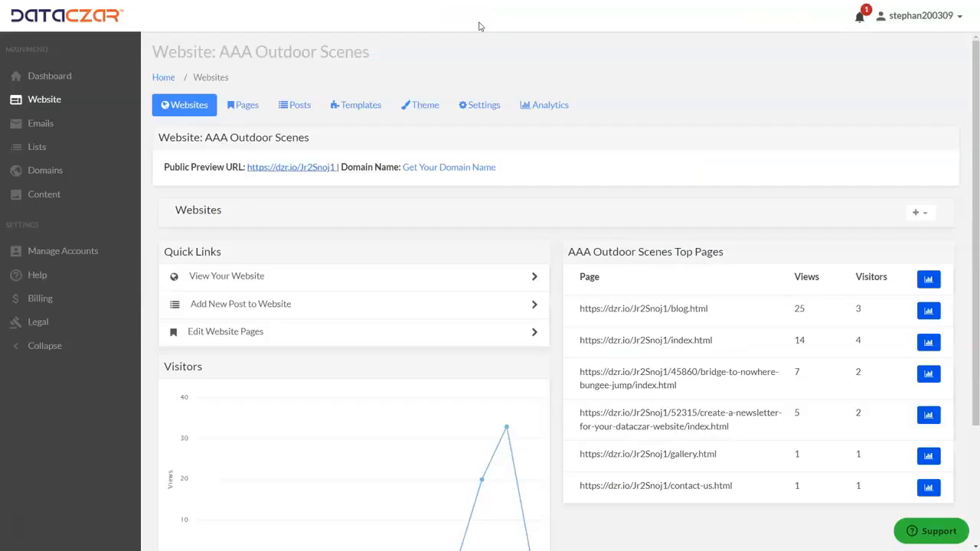
# Step: Start a new email newsletter using the "Newsletter Fluid Gray - Light Background" template
pyautogui.click(40, 128)
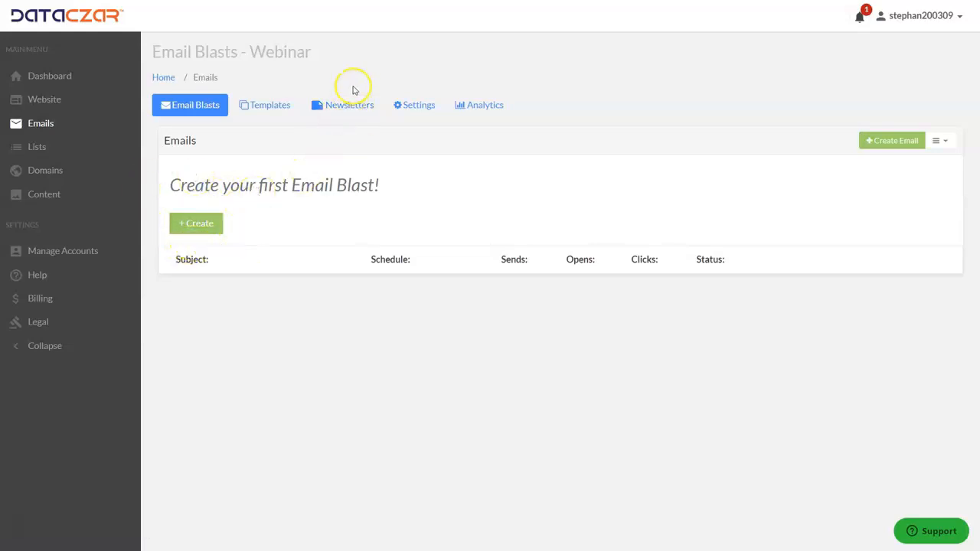
pyautogui.click(346, 111)
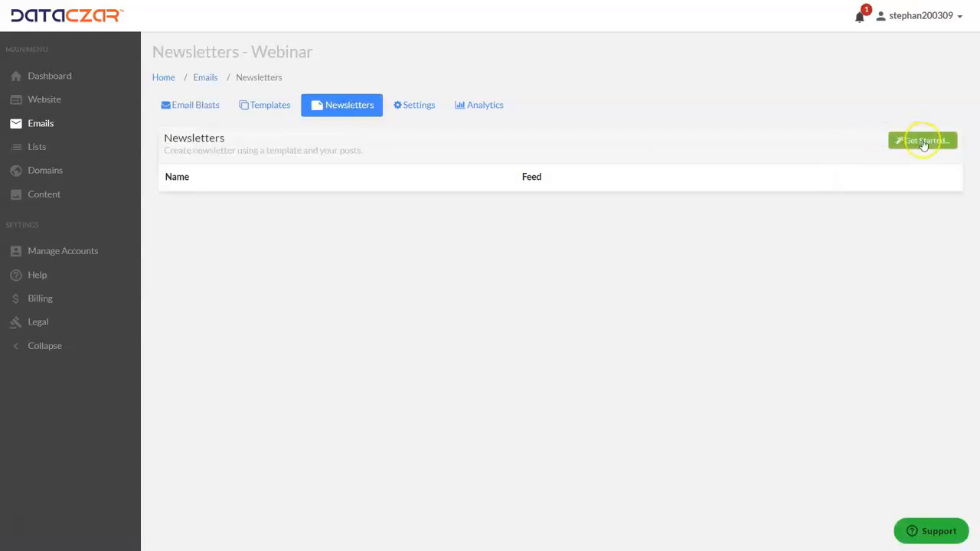
pyautogui.click(923, 142)
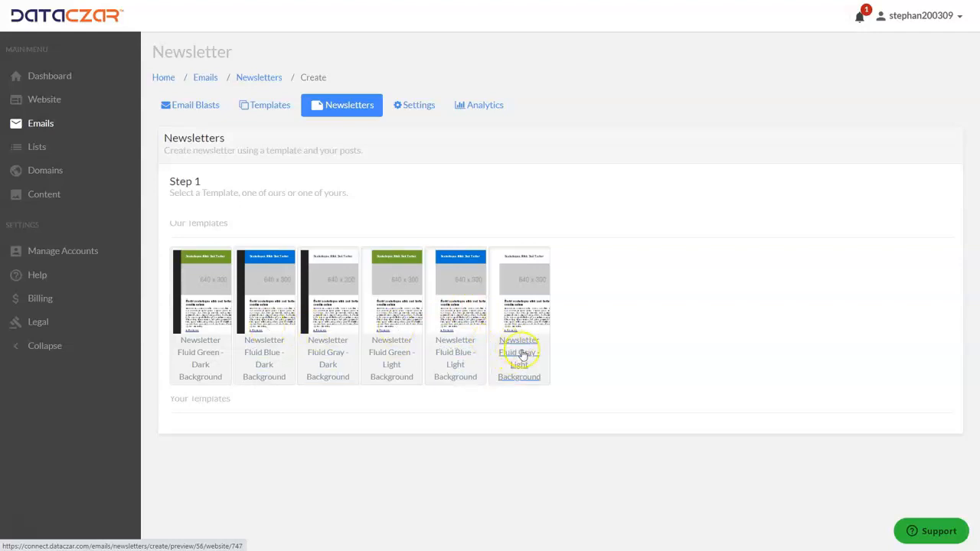
pyautogui.click(520, 353)
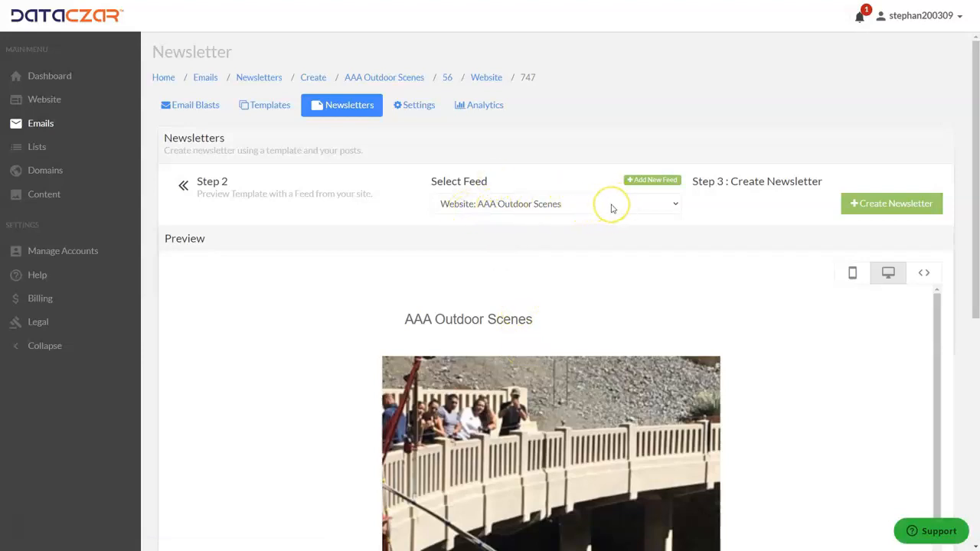
# Step: Keep "Website: AAA Outdoor Scenes" as the feed, check the template preview and create the newsletter
pyautogui.click(611, 205)
pyautogui.click(611, 205)
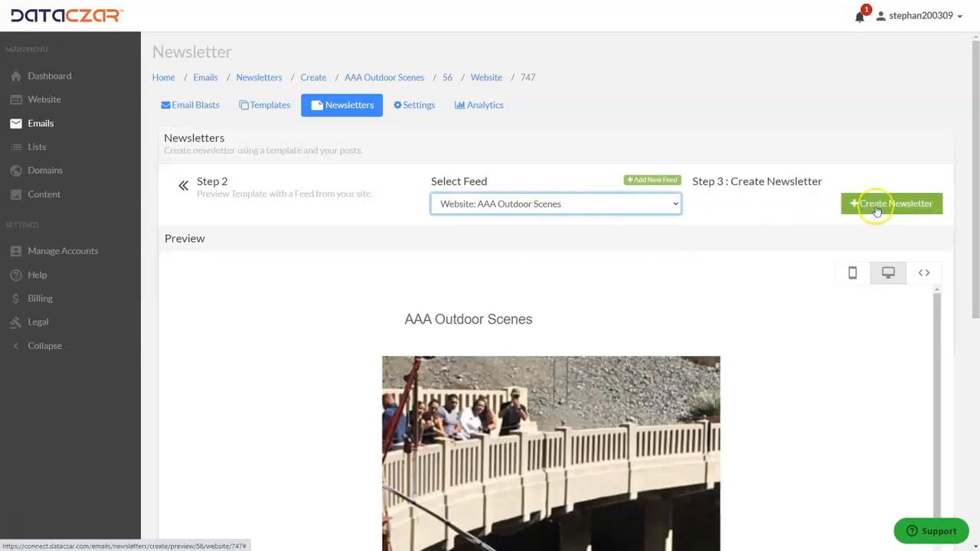
pyautogui.scroll(-5, 536, 379)
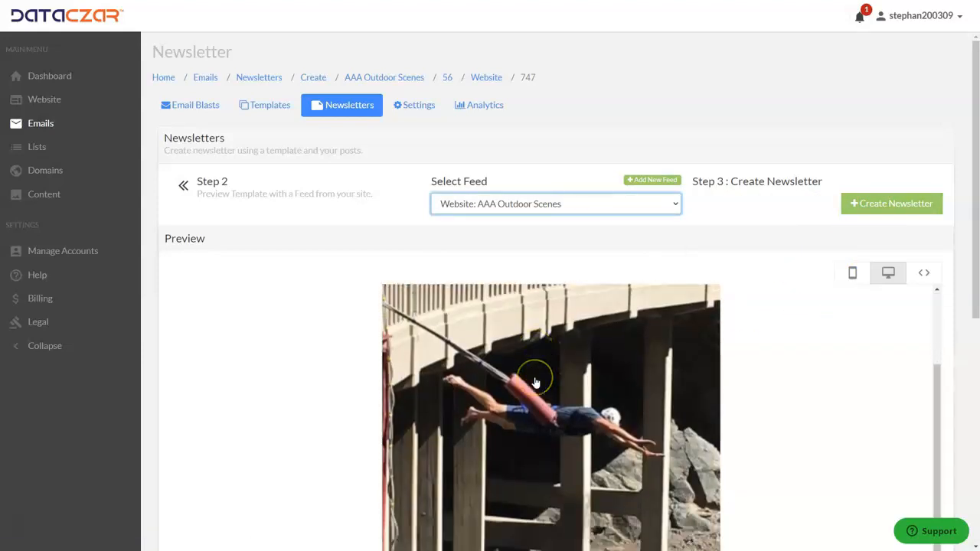
pyautogui.scroll(-4, 536, 382)
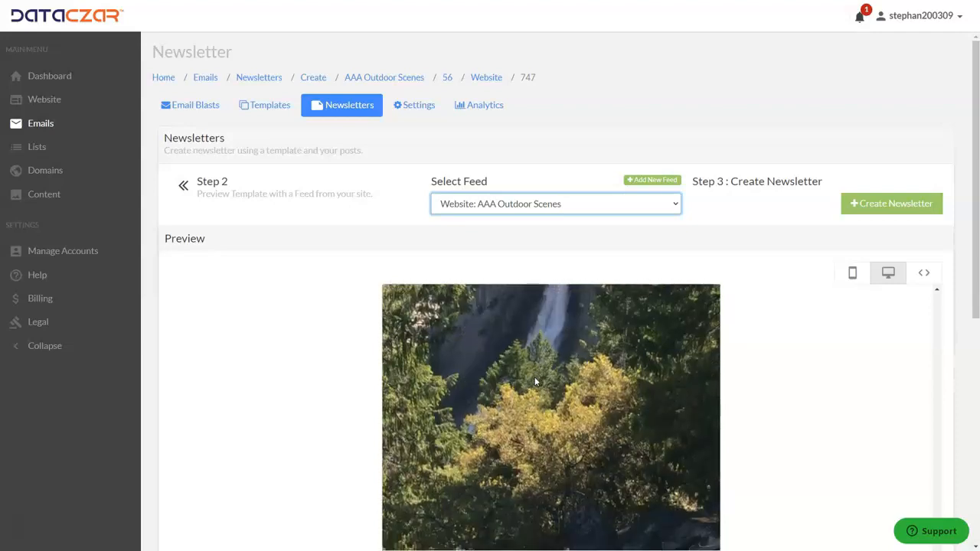
pyautogui.scroll(4, 529, 421)
pyautogui.scroll(6, 528, 420)
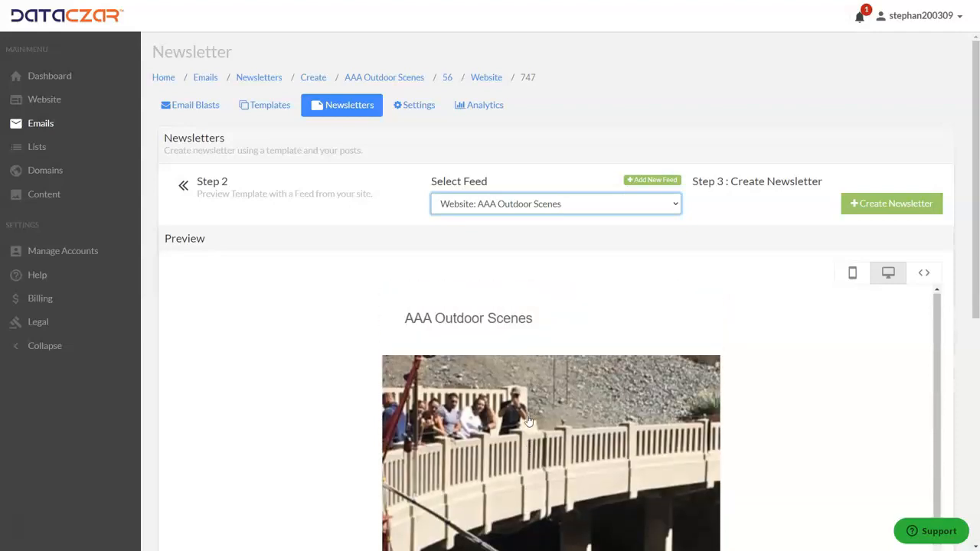
pyautogui.click(890, 205)
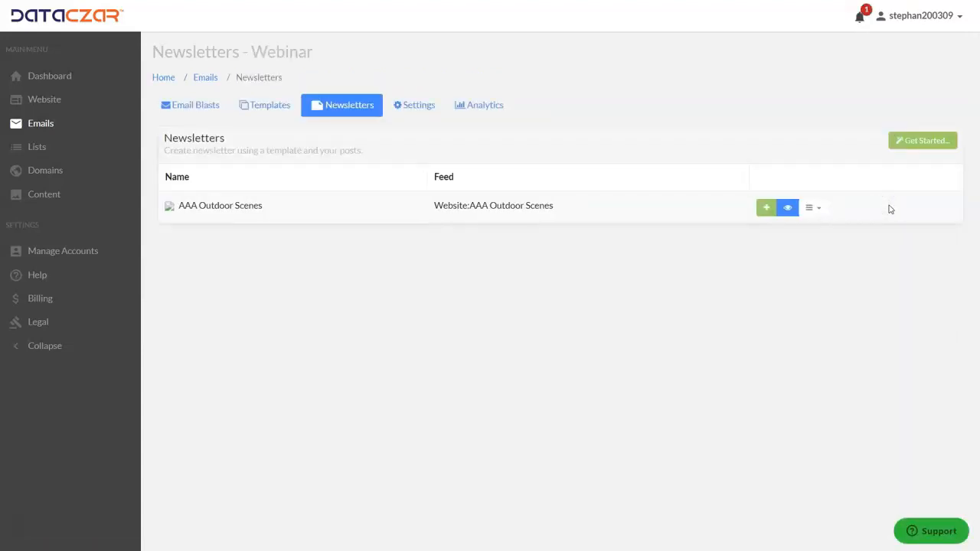
# Step: Open the AAA Outdoor Scenes newsletter for editing
pyautogui.click(820, 208)
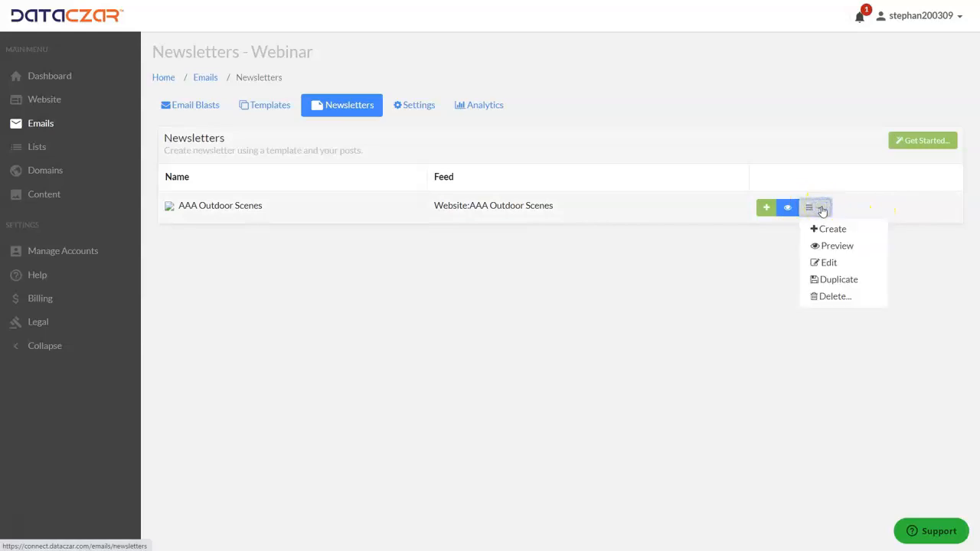
pyautogui.click(826, 266)
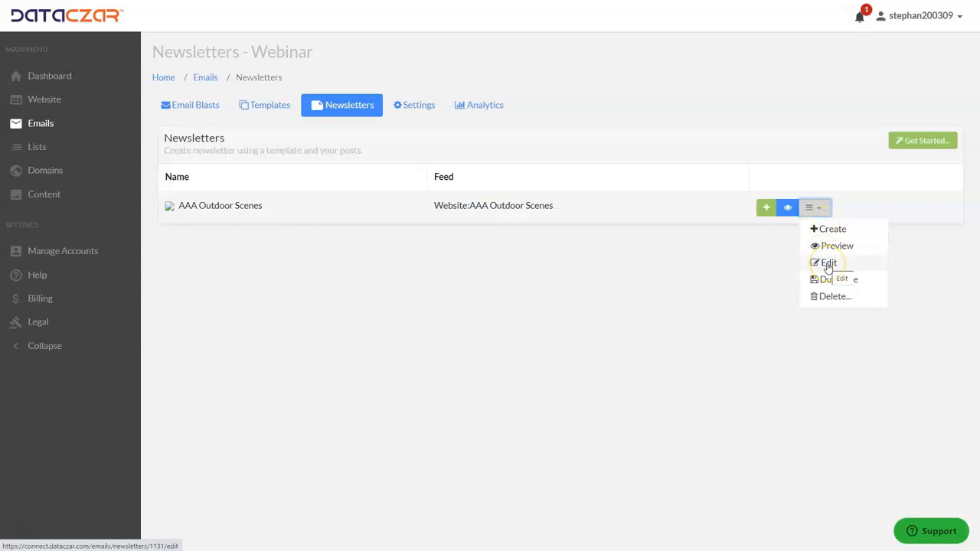
pyautogui.click(828, 264)
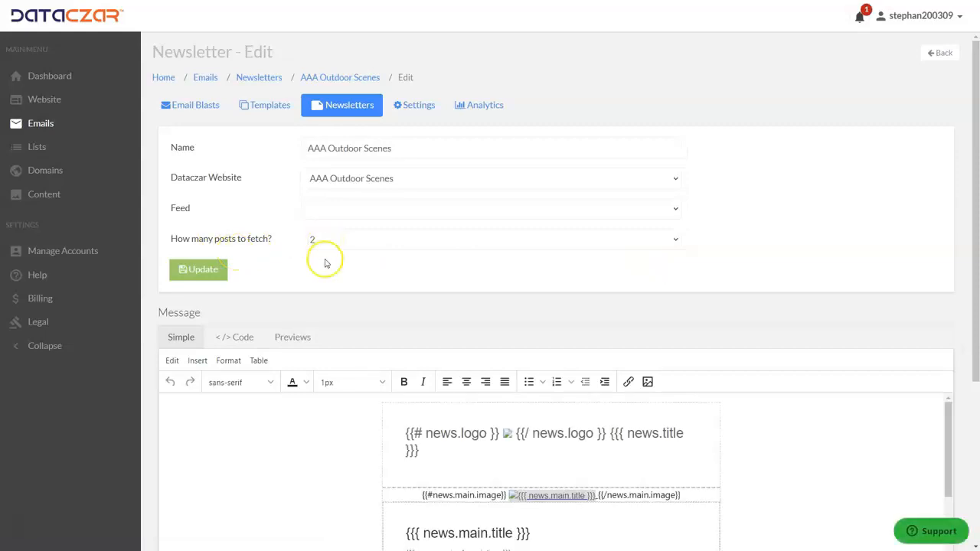
# Step: Set the number of posts the newsletter fetches to 1
pyautogui.click(334, 245)
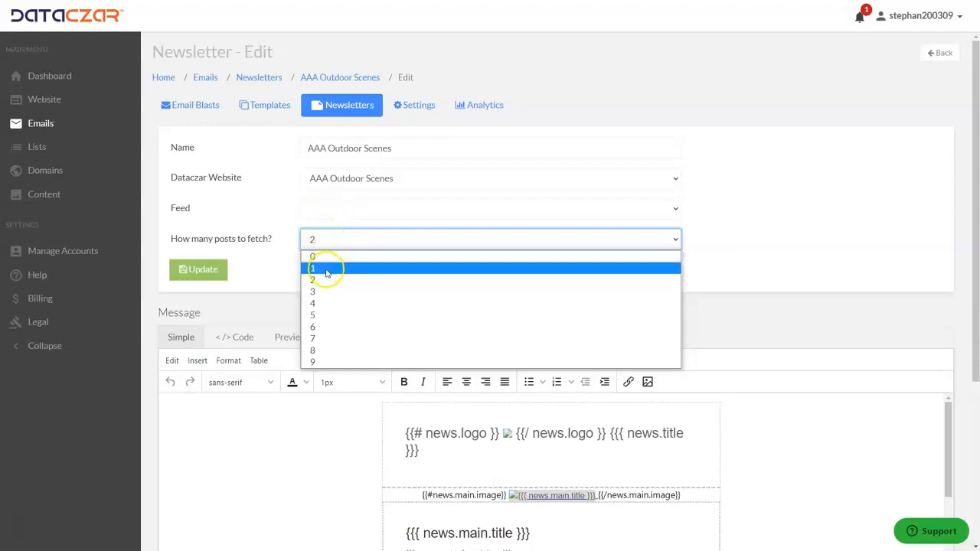
pyautogui.click(326, 268)
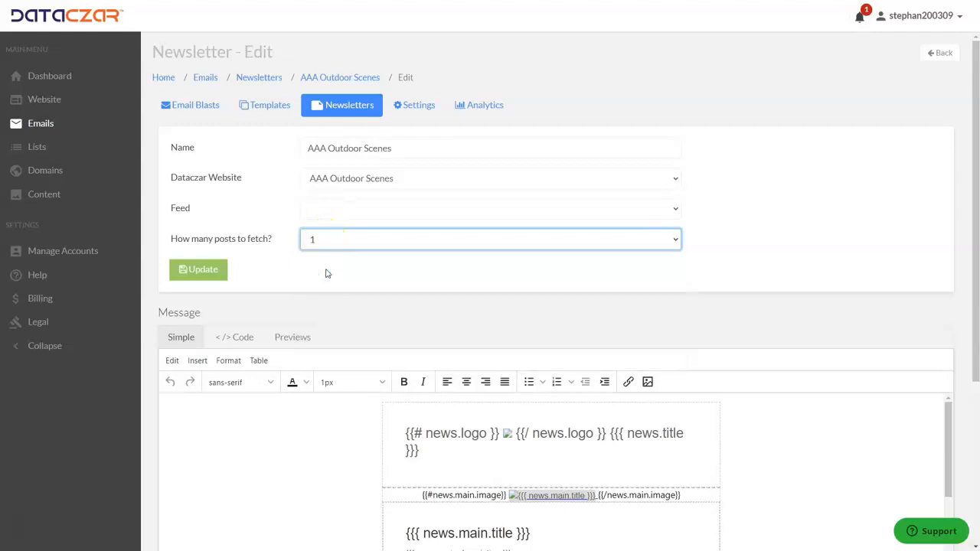
# Step: Below the title placeholder, add "Hi," and "Thank you for staying connected with AAA Outdoor Scenes! We know you're busy so we keep our updates brief, fun and informative!"
pyautogui.scroll(-2, 373, 272)
pyautogui.scroll(-2, 389, 243)
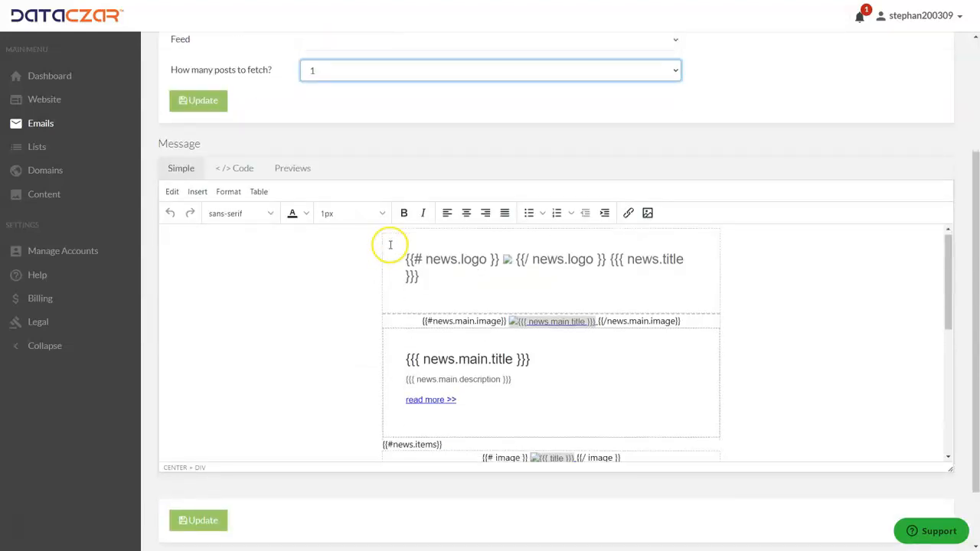
pyautogui.scroll(2, 443, 292)
pyautogui.click(391, 258)
pyautogui.moveTo(391, 259); pyautogui.dragTo(513, 275)
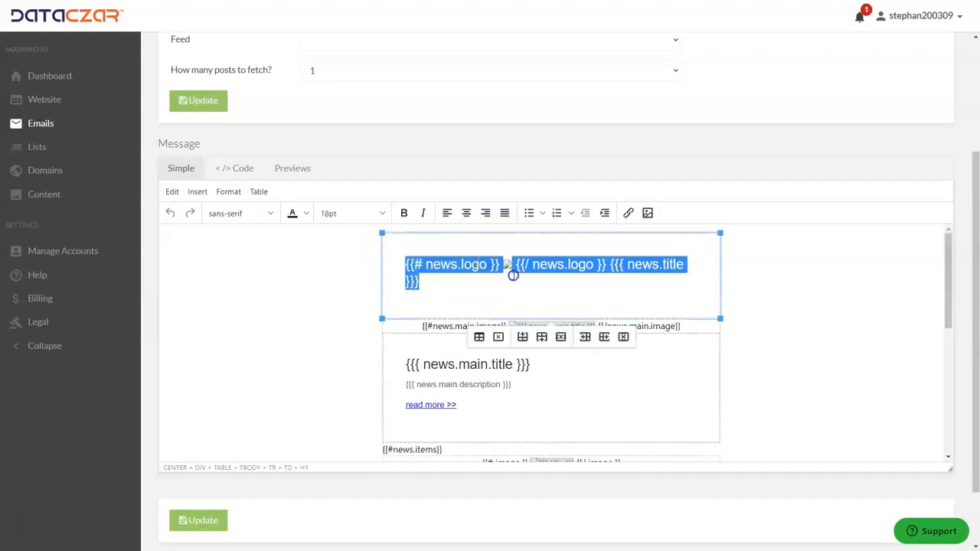
pyautogui.click(462, 284)
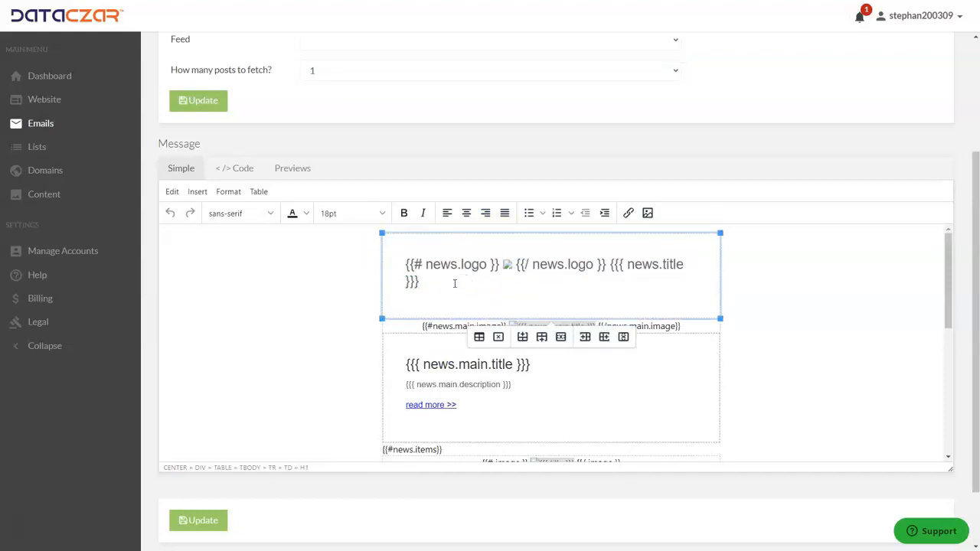
pyautogui.press('Return')
pyautogui.press('Return')
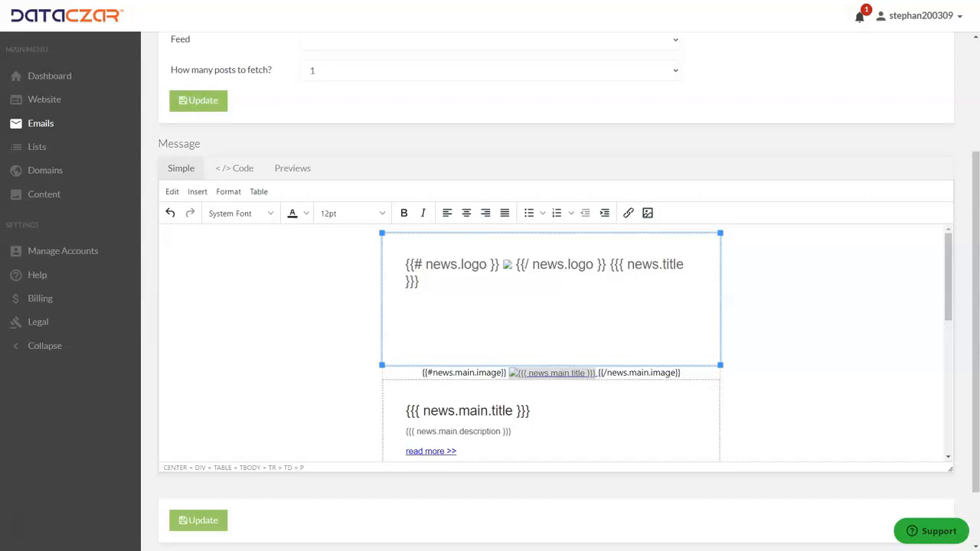
pyautogui.click(412, 333)
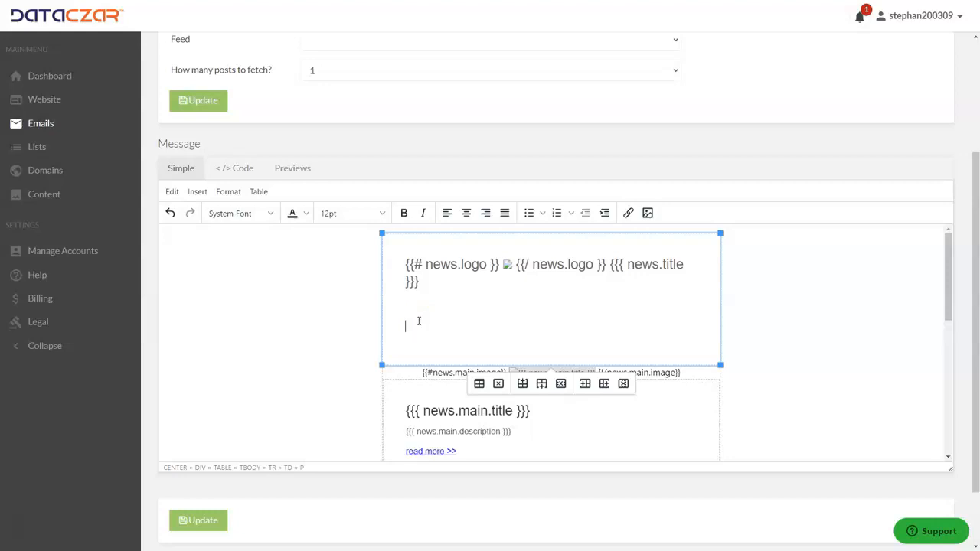
pyautogui.write("Hi, Thank you for staying connected with AAA Outdoor Scenes!  We know you're busy so we keep our updates brief, fun and informative!")
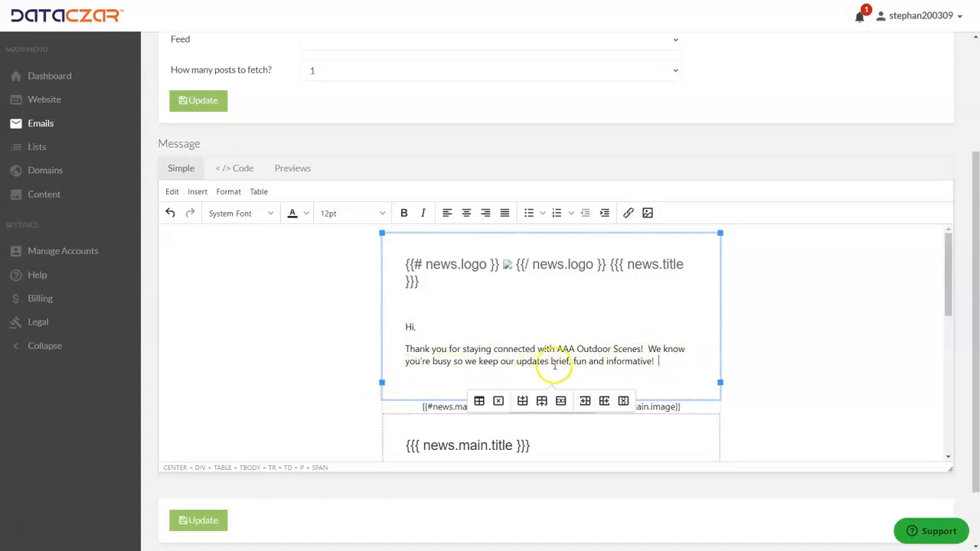
pyautogui.click(652, 363)
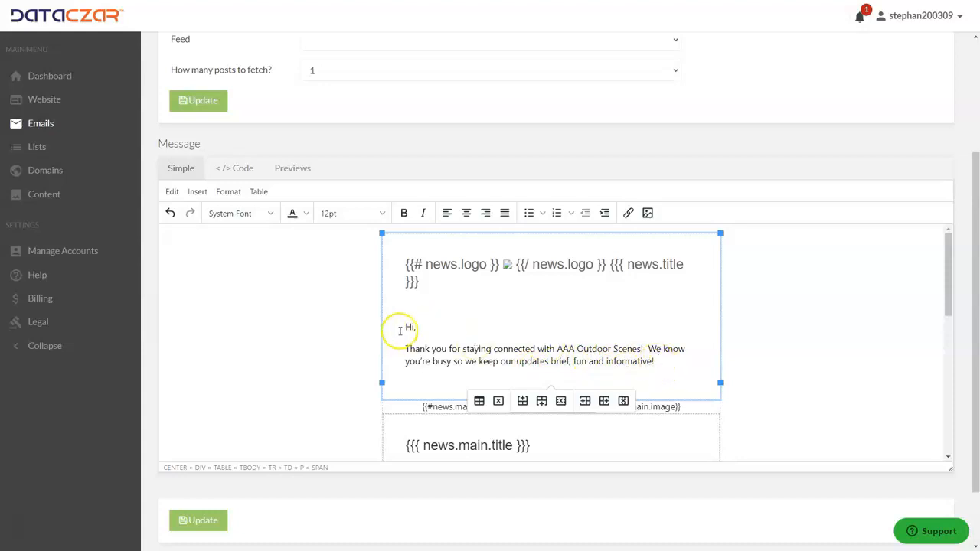
# Step: Insert an extra blank line between the newsletter title placeholder and the "Hi," greeting
pyautogui.click(410, 302)
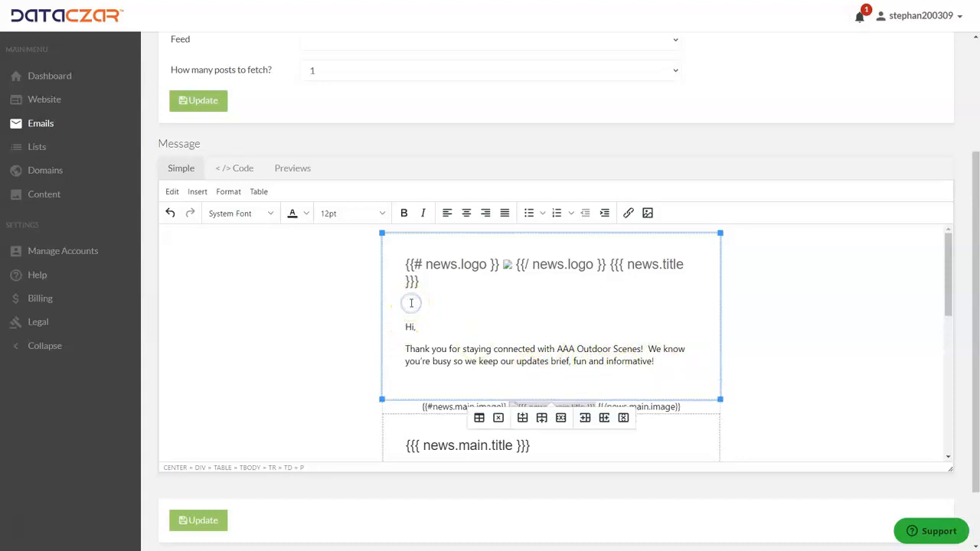
pyautogui.scroll(-1, 411, 303)
pyautogui.press('Up')
pyautogui.press('Up')
pyautogui.click(414, 240)
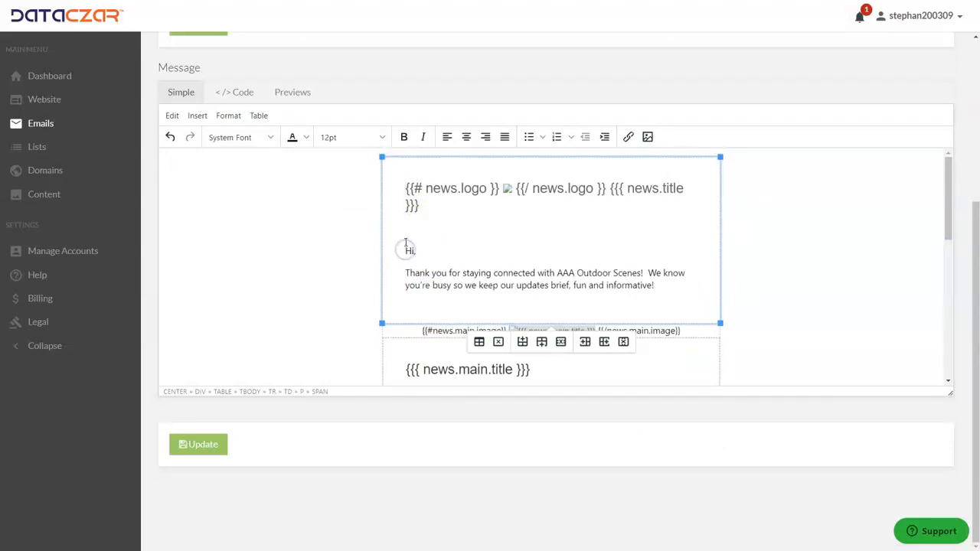
pyautogui.press('Return')
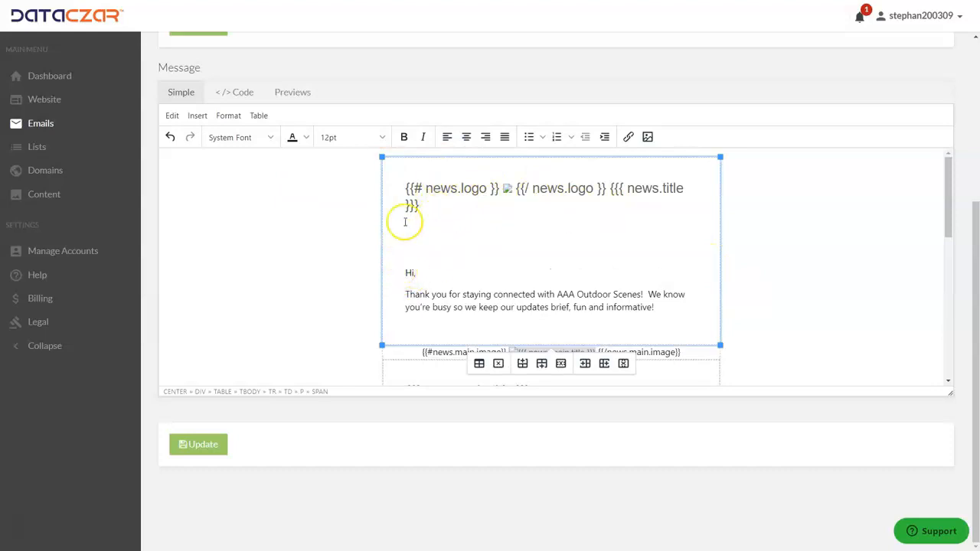
# Step: Make the whole greeting, from "Hi," to "informative!", bold and dark red
pyautogui.moveTo(403, 271); pyautogui.dragTo(690, 306)
pyautogui.click(404, 136)
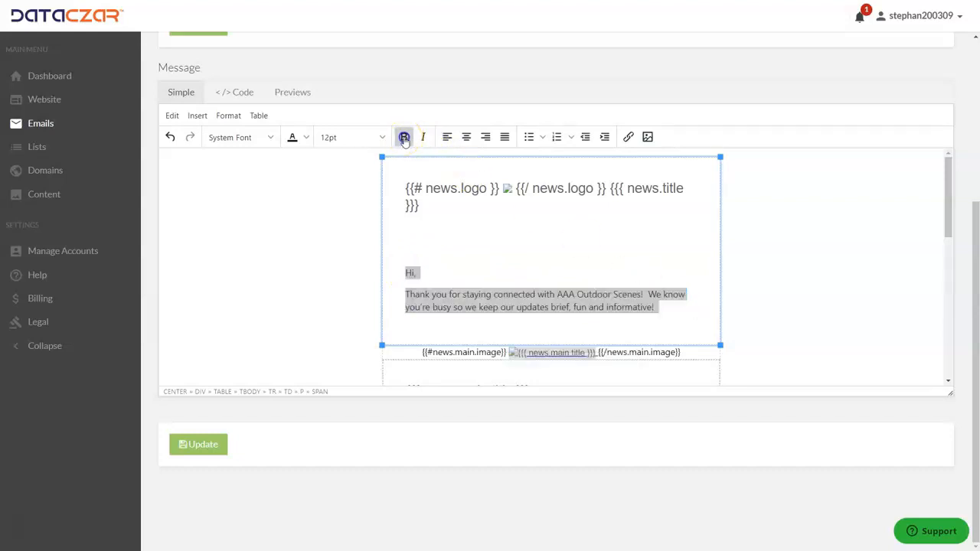
pyautogui.click(306, 137)
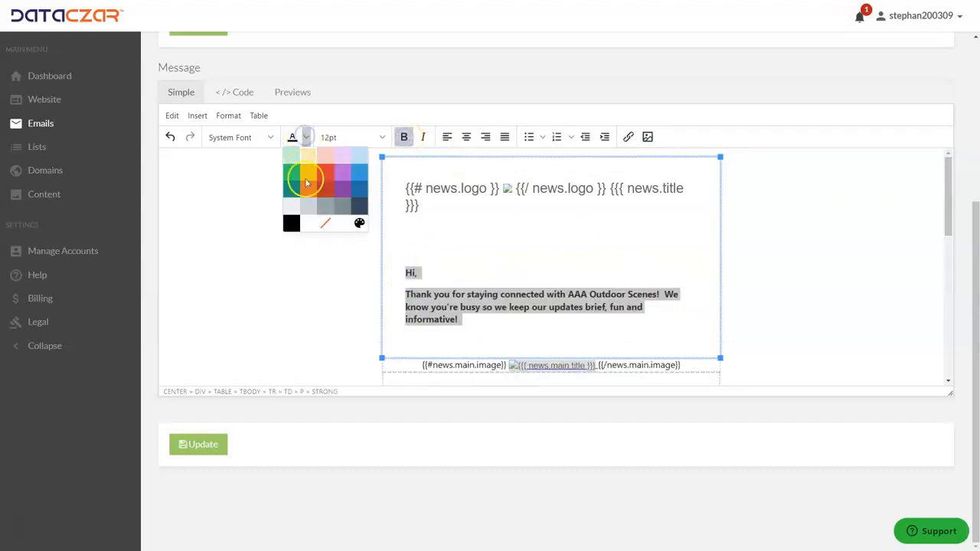
pyautogui.click(324, 190)
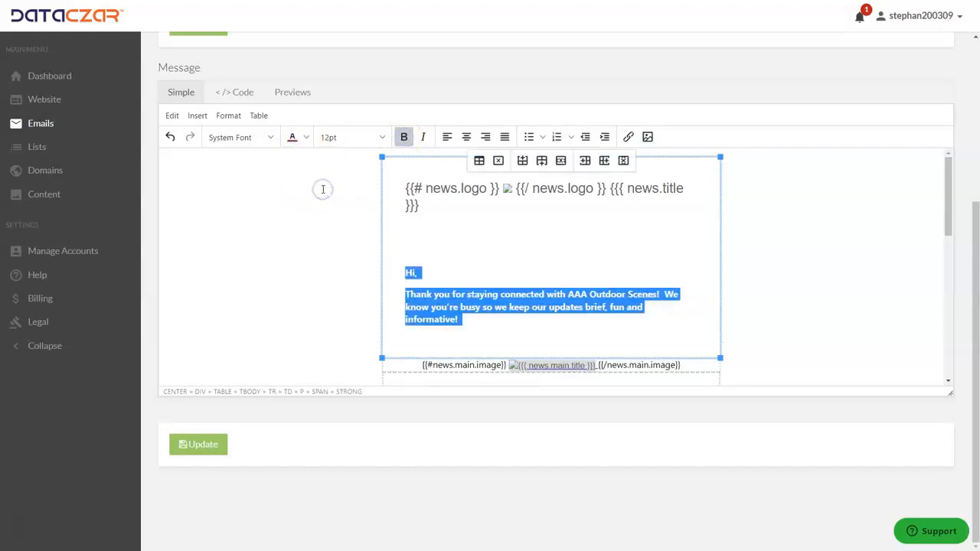
pyautogui.click(507, 322)
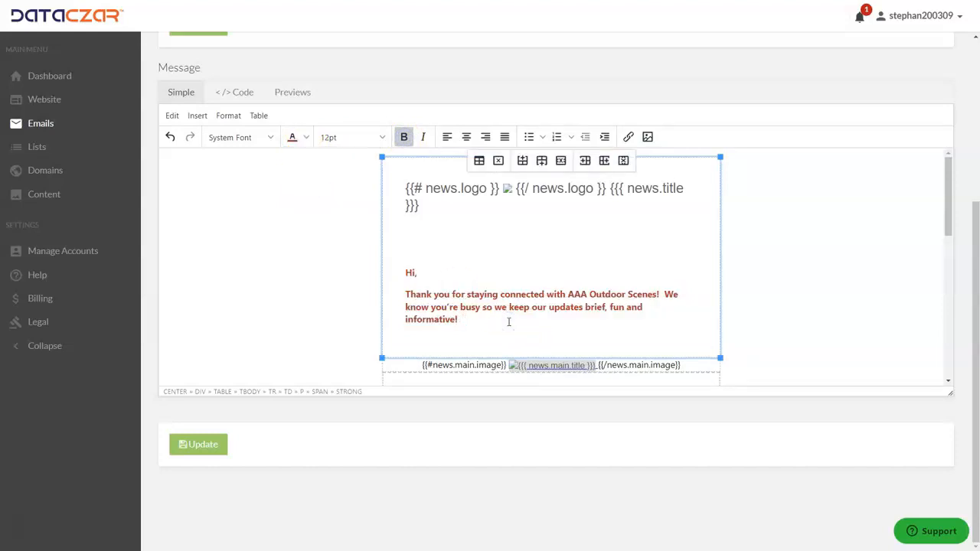
# Step: Save the newsletter with its new post count and formatted greeting
pyautogui.scroll(3, 509, 322)
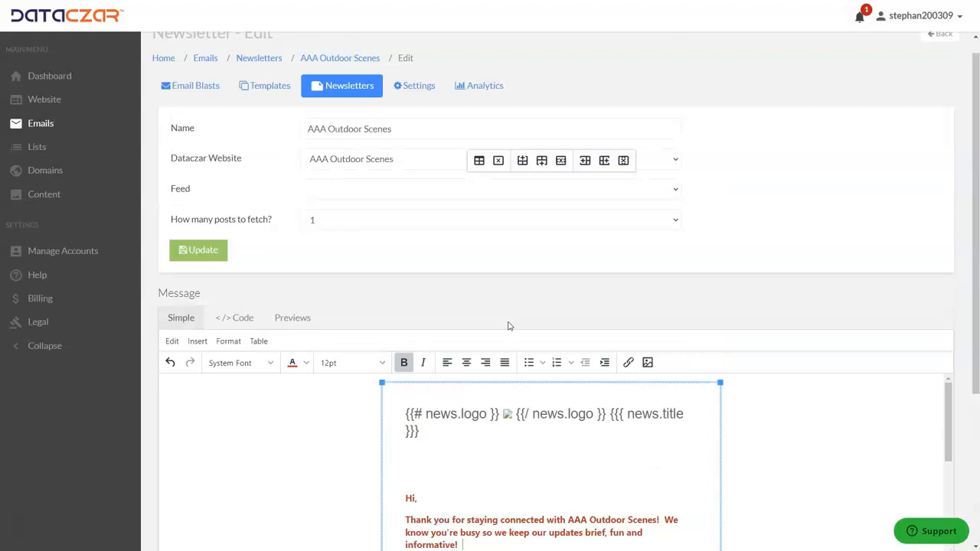
pyautogui.scroll(-3, 508, 325)
pyautogui.scroll(3, 459, 322)
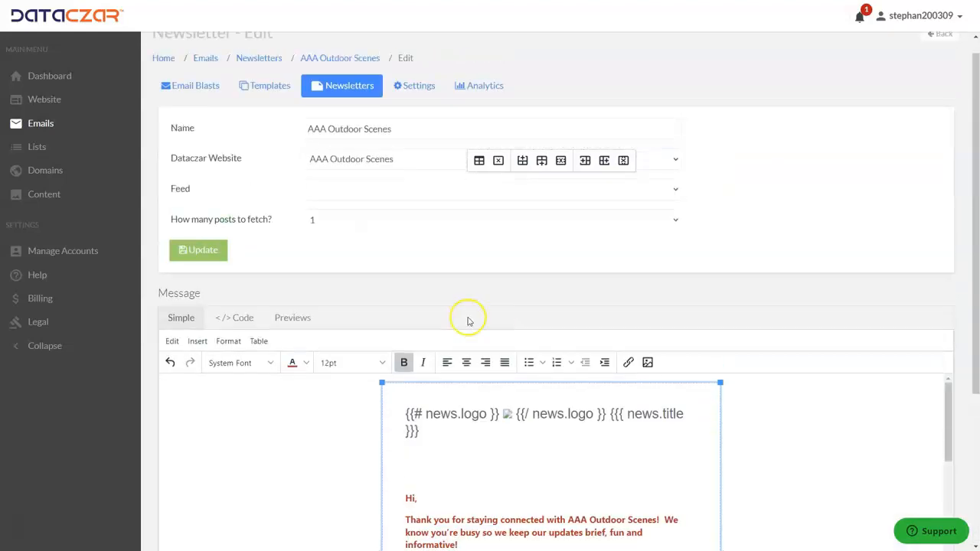
pyautogui.click(190, 253)
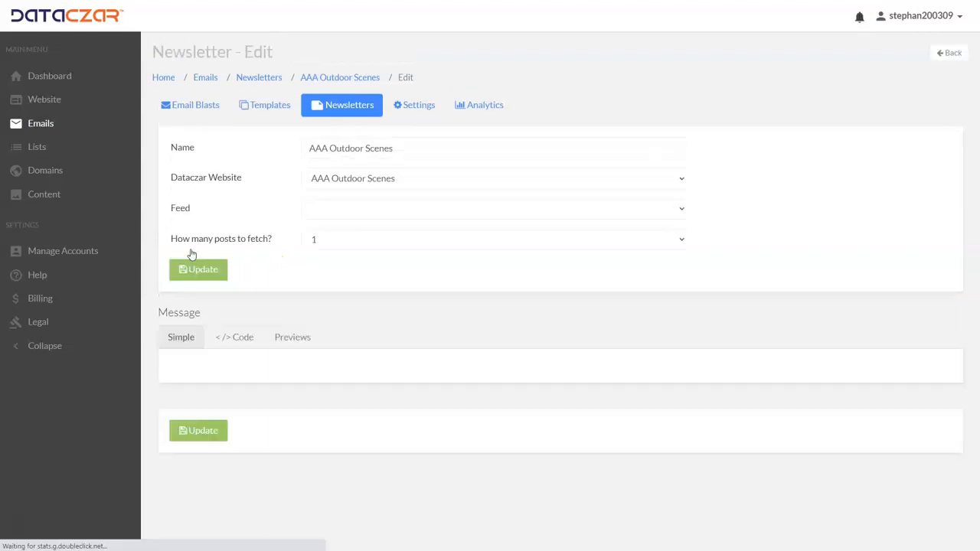
# Step: Preview the newsletter message with its greeting and blog post, and update the newsletter once more
pyautogui.scroll(-3, 378, 253)
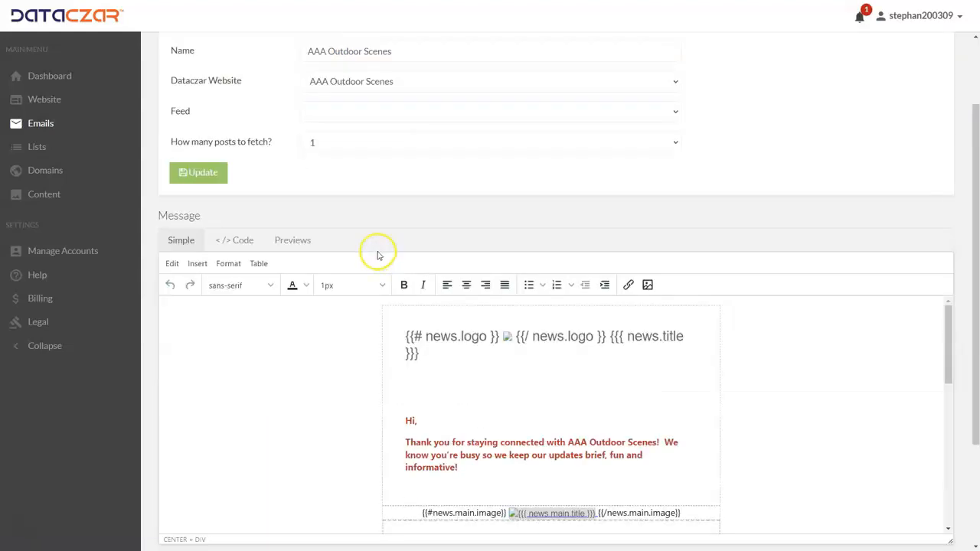
pyautogui.click(295, 170)
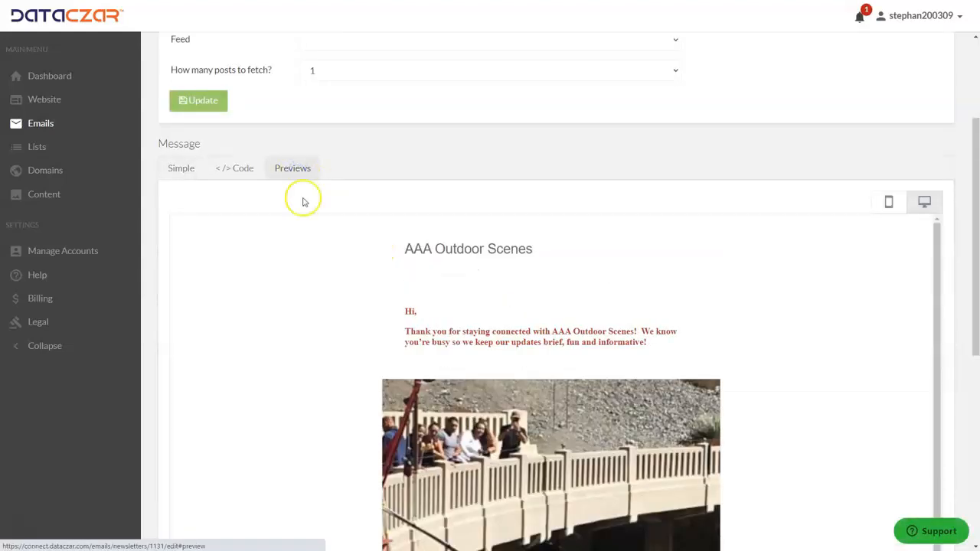
pyautogui.scroll(3, 301, 304)
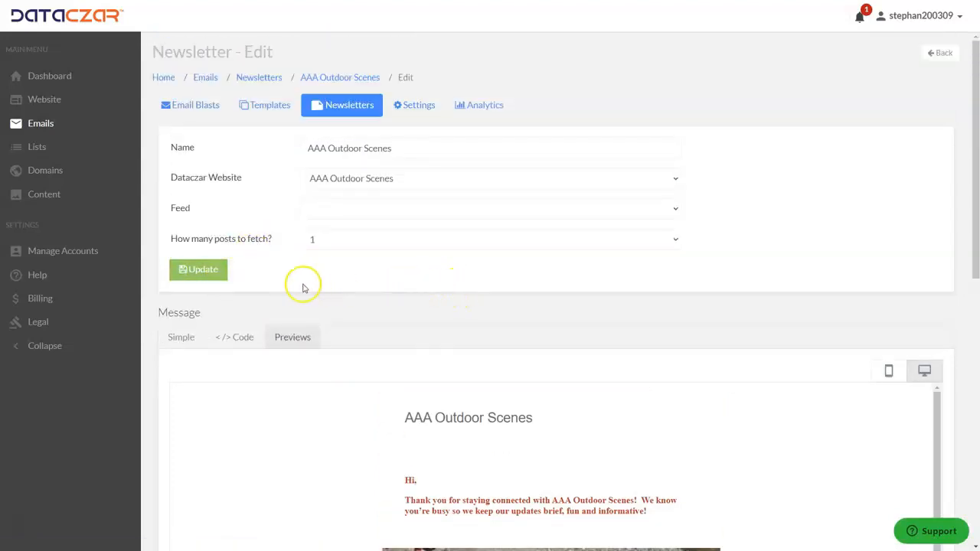
pyautogui.click(221, 270)
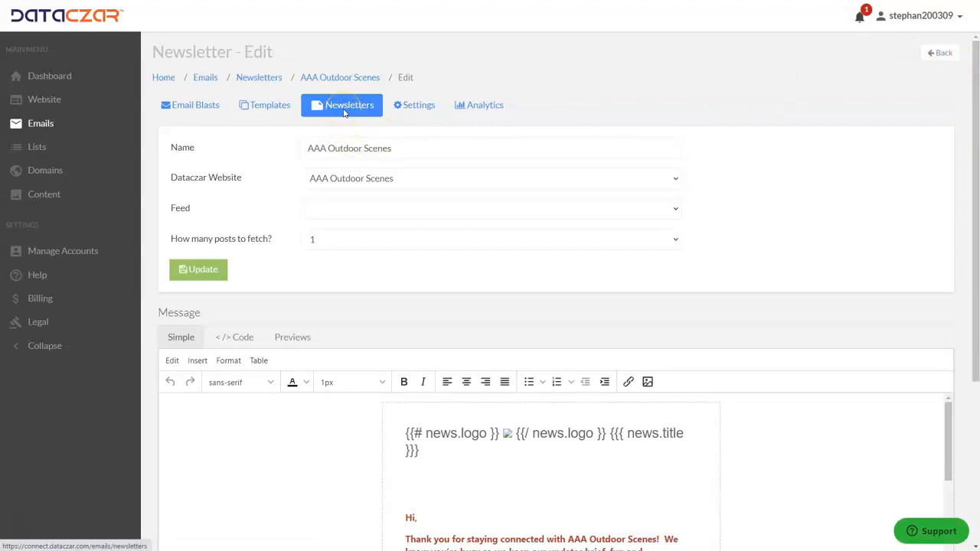
# Step: Return to the newsletter list and create an email blast from the AAA Outdoor Scenes newsletter
pyautogui.click(938, 53)
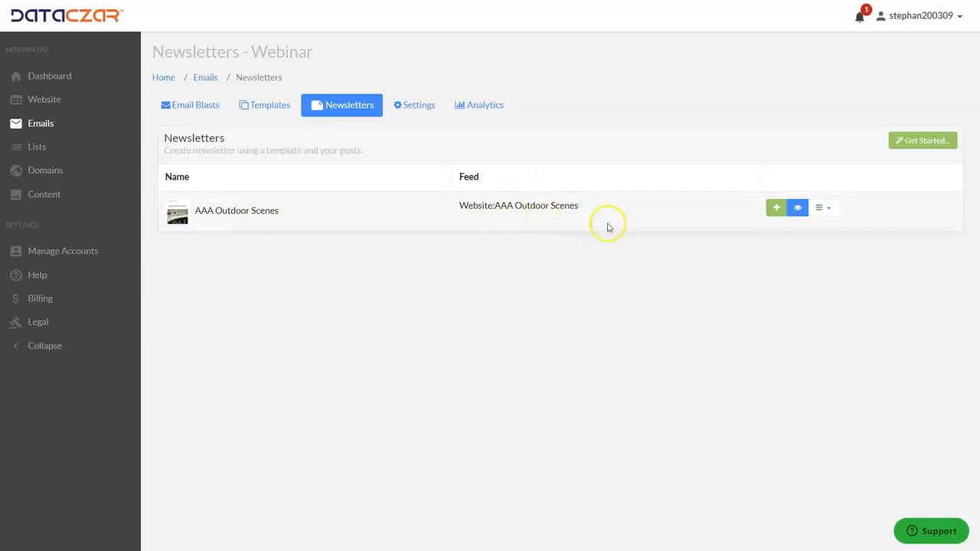
pyautogui.click(776, 211)
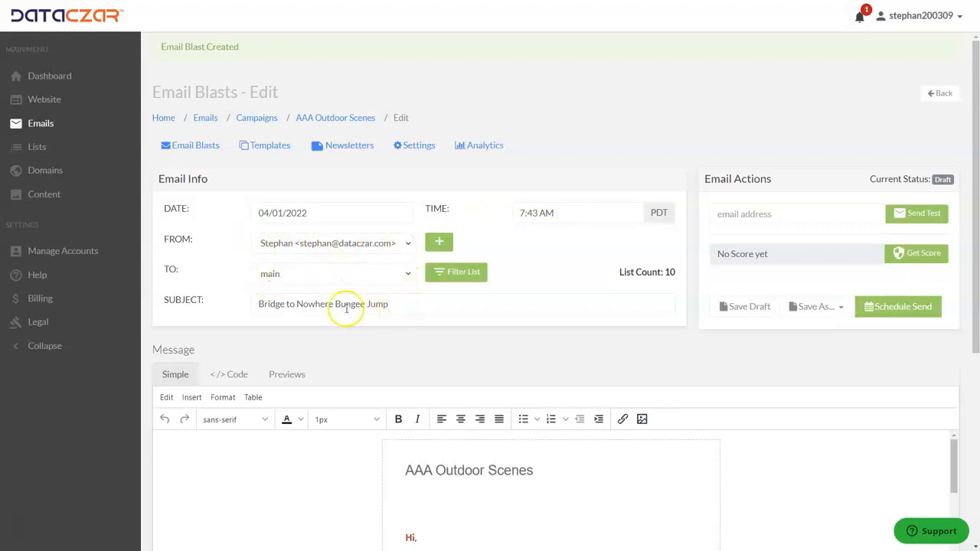
# Step: Check the email blast's subject line and look over the message body in the editor
pyautogui.moveTo(407, 306); pyautogui.dragTo(251, 301)
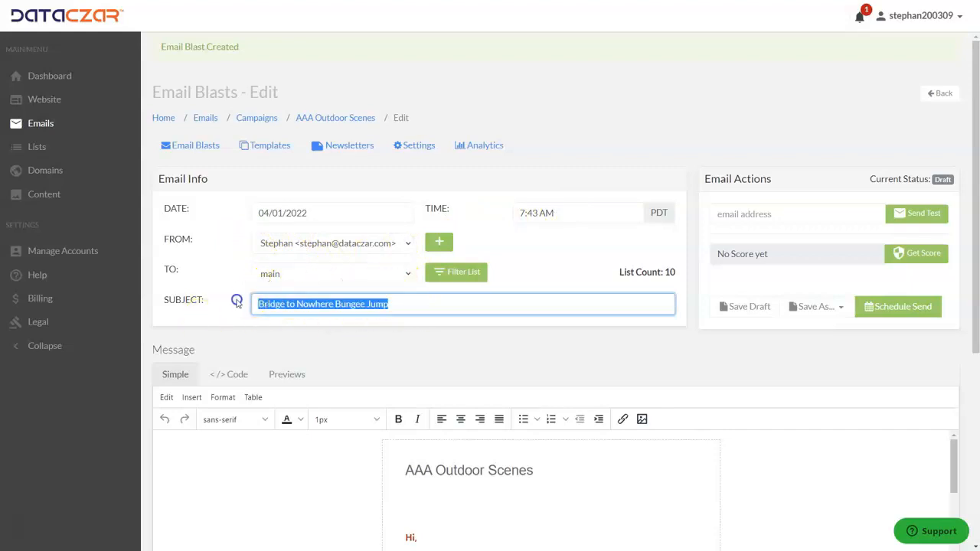
pyautogui.click(431, 307)
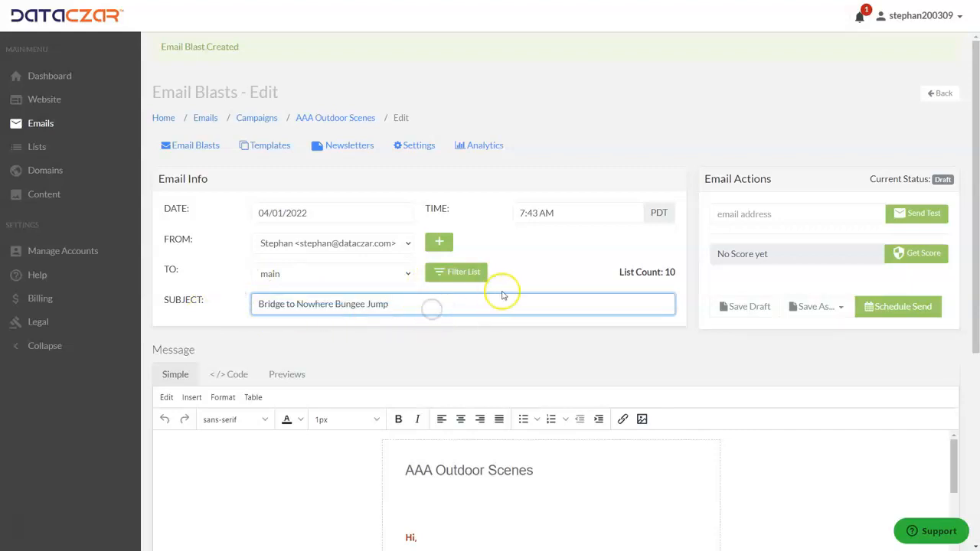
pyautogui.scroll(-3, 513, 308)
pyautogui.scroll(-2, 518, 363)
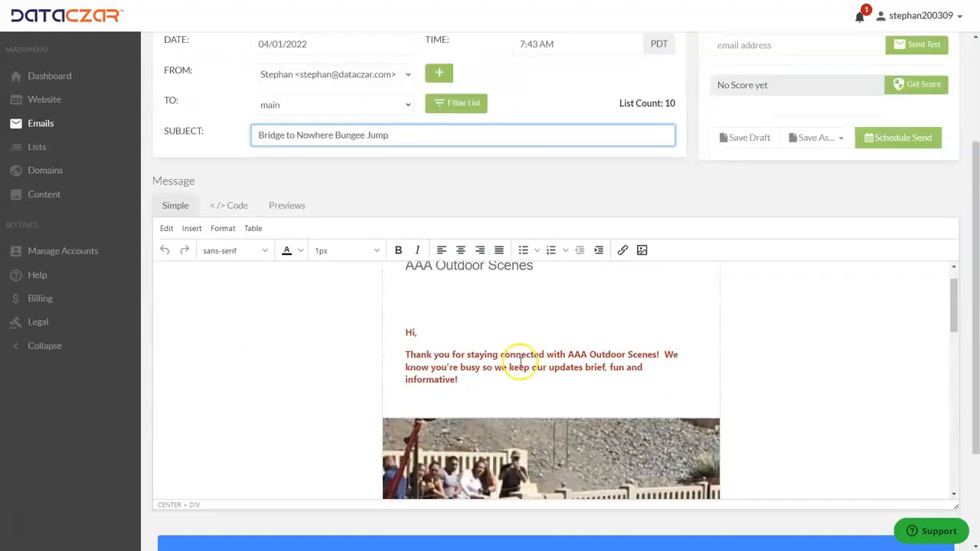
pyautogui.scroll(2, 516, 342)
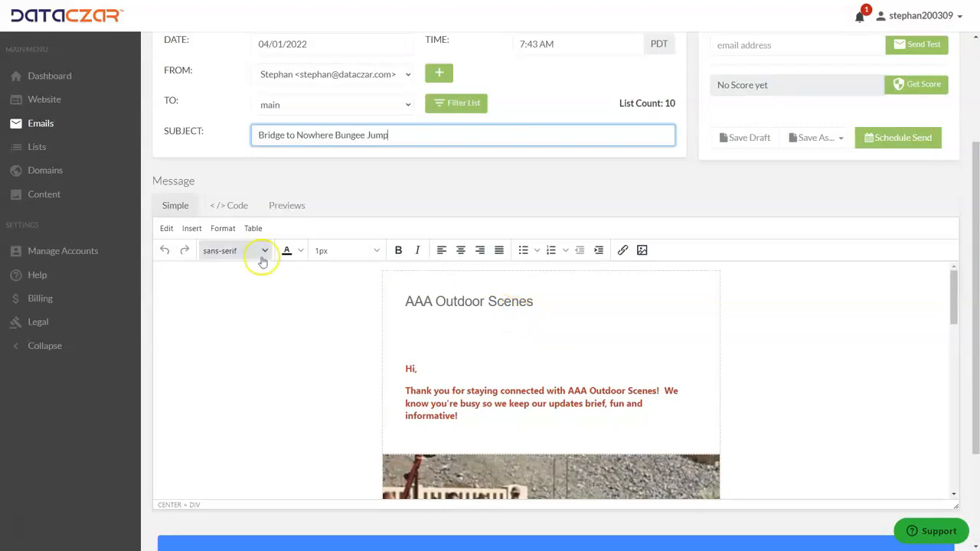
# Step: Preview the email blast and review its greeting, post image, excerpt, read more link and footer
pyautogui.click(292, 208)
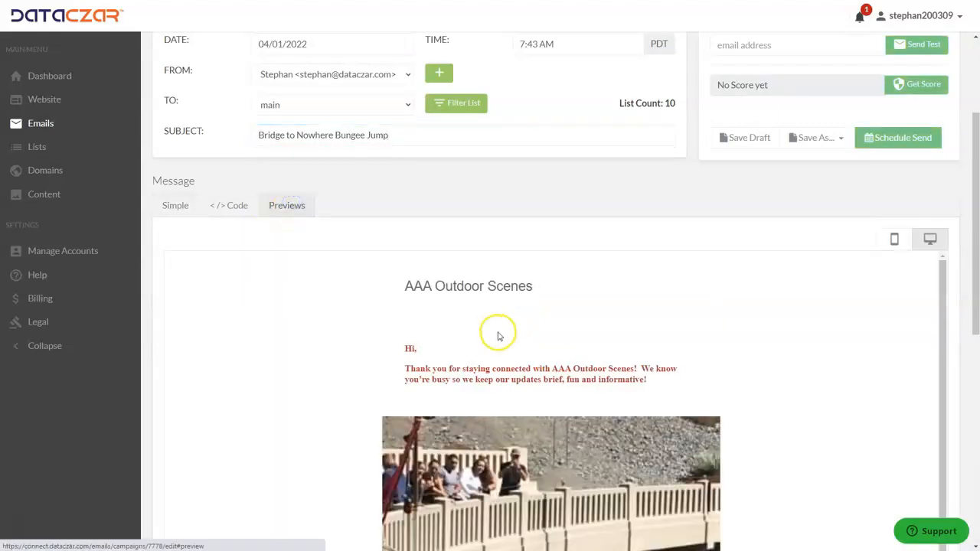
pyautogui.scroll(-5, 499, 337)
pyautogui.scroll(-5, 495, 351)
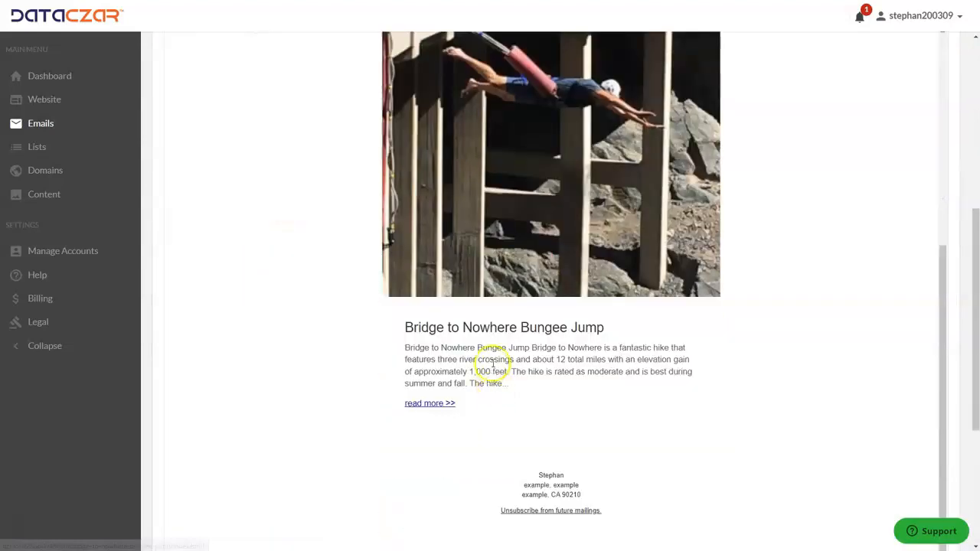
pyautogui.scroll(5, 494, 379)
pyautogui.scroll(3, 431, 236)
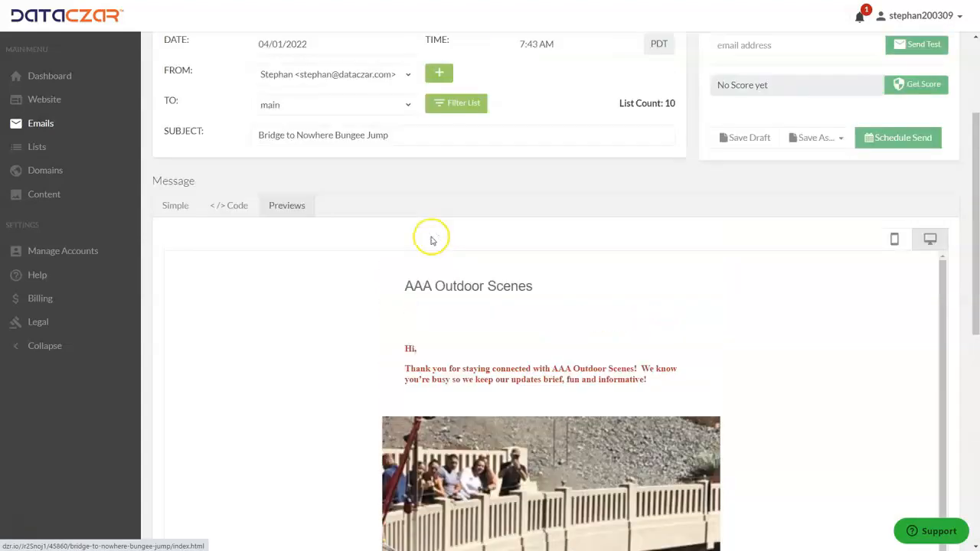
pyautogui.scroll(-10, 433, 244)
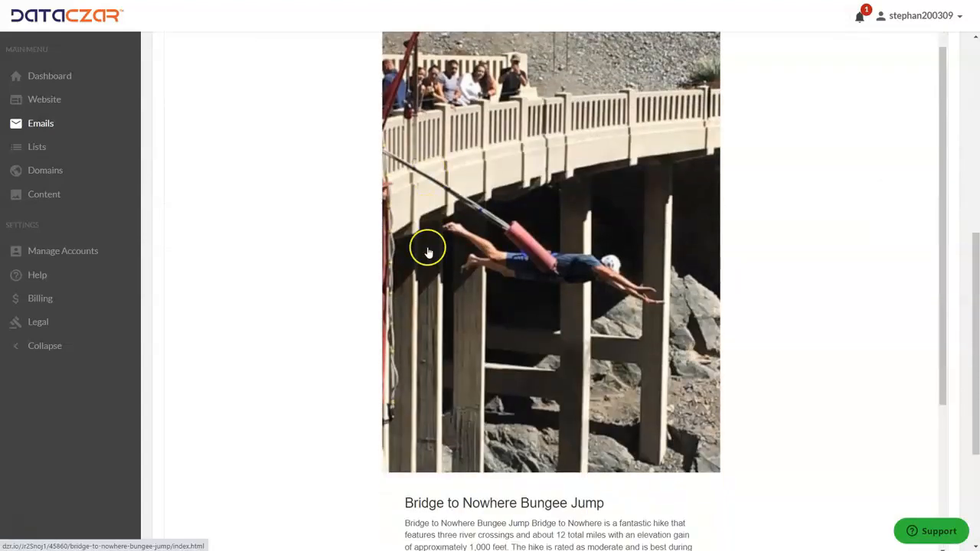
pyautogui.scroll(-1, 426, 249)
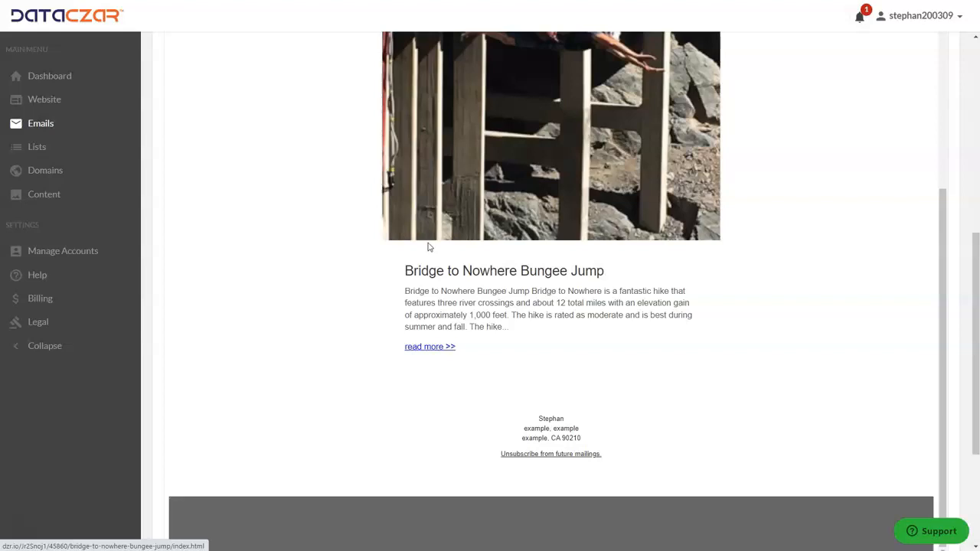
pyautogui.scroll(3, 476, 150)
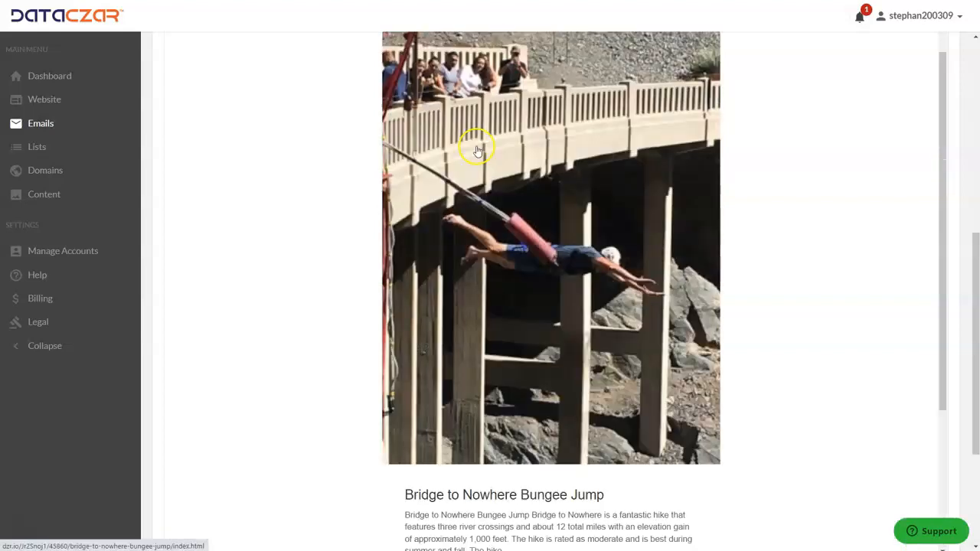
# Step: Look over the email blast preview again, from the greeting down to the post excerpt, read more link and footer
pyautogui.scroll(3, 461, 154)
pyautogui.scroll(5, 455, 186)
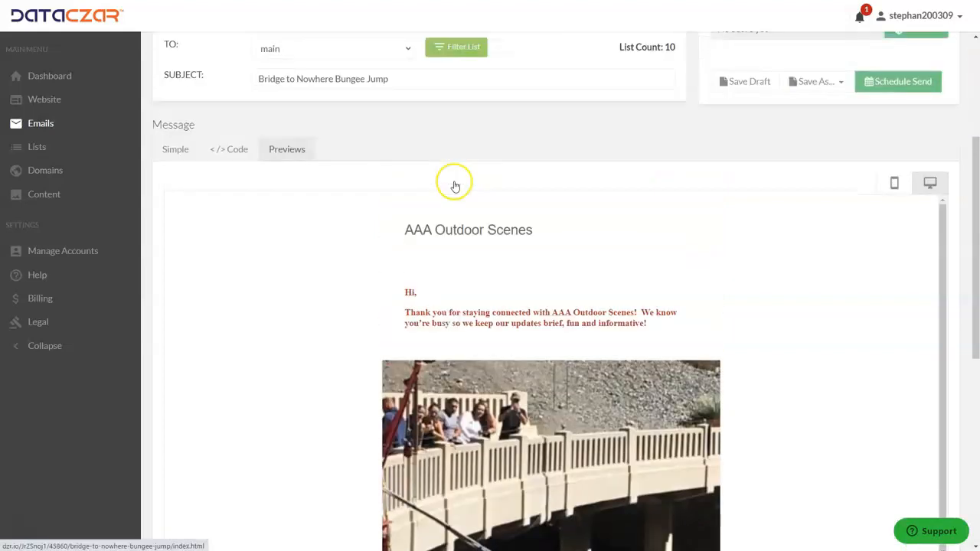
pyautogui.scroll(-2, 431, 246)
pyautogui.scroll(1, 416, 230)
pyautogui.scroll(-6, 426, 241)
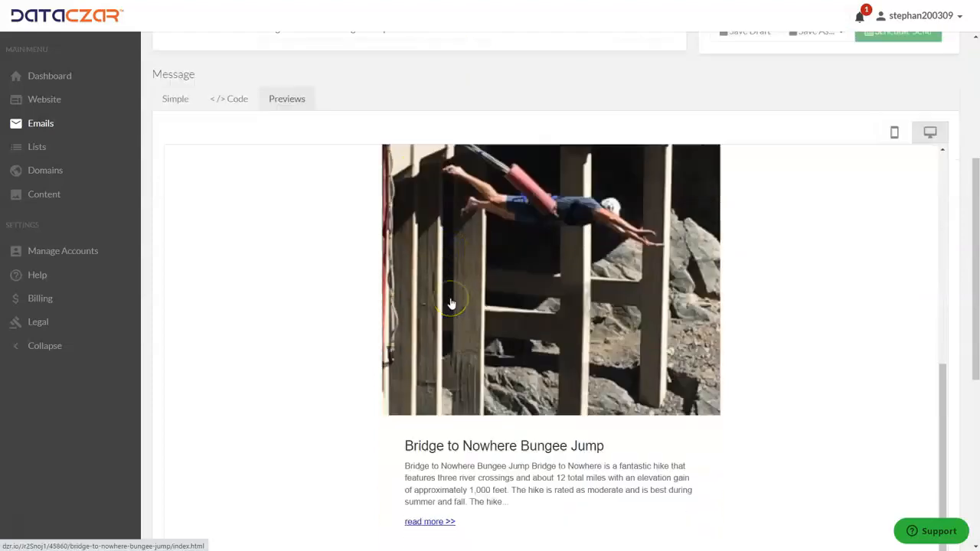
pyautogui.scroll(-3, 452, 304)
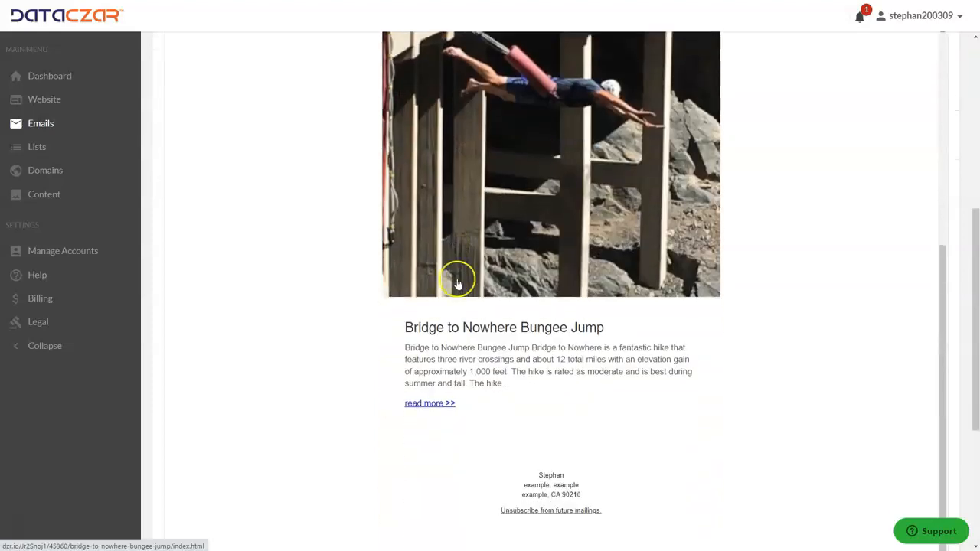
# Step: Follow the preview's read more link and look through the Bridge to Nowhere Bungee Jump post on the website
pyautogui.click(430, 404)
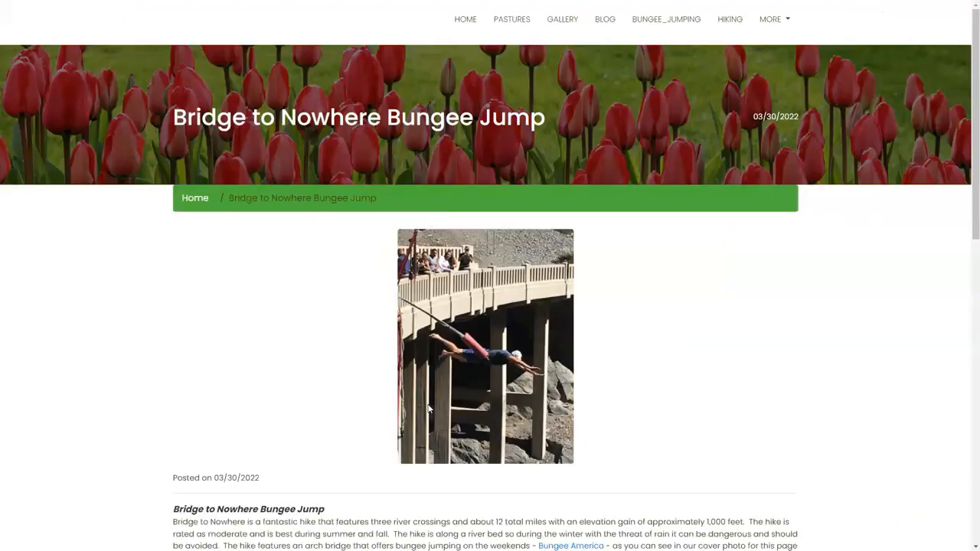
pyautogui.scroll(-5, 429, 410)
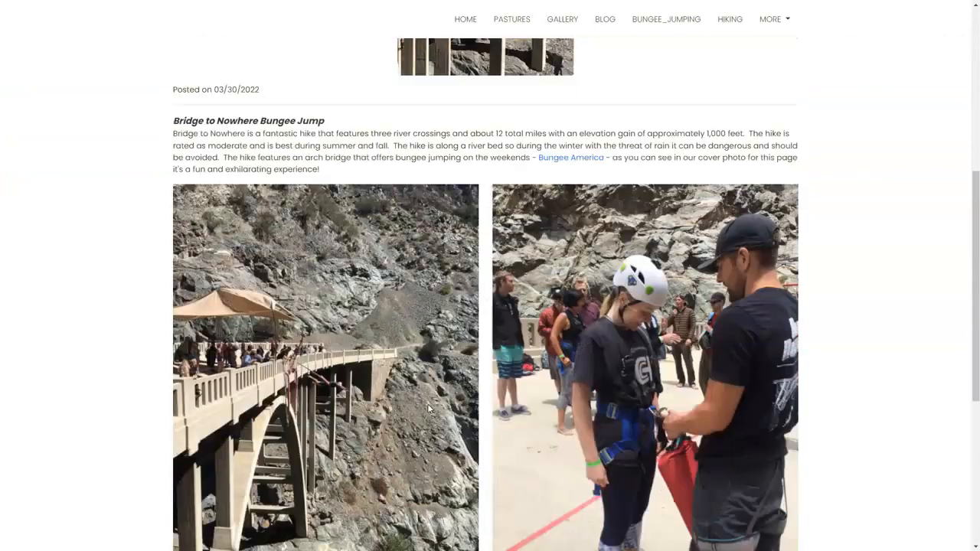
pyautogui.scroll(4, 429, 410)
pyautogui.scroll(1, 429, 409)
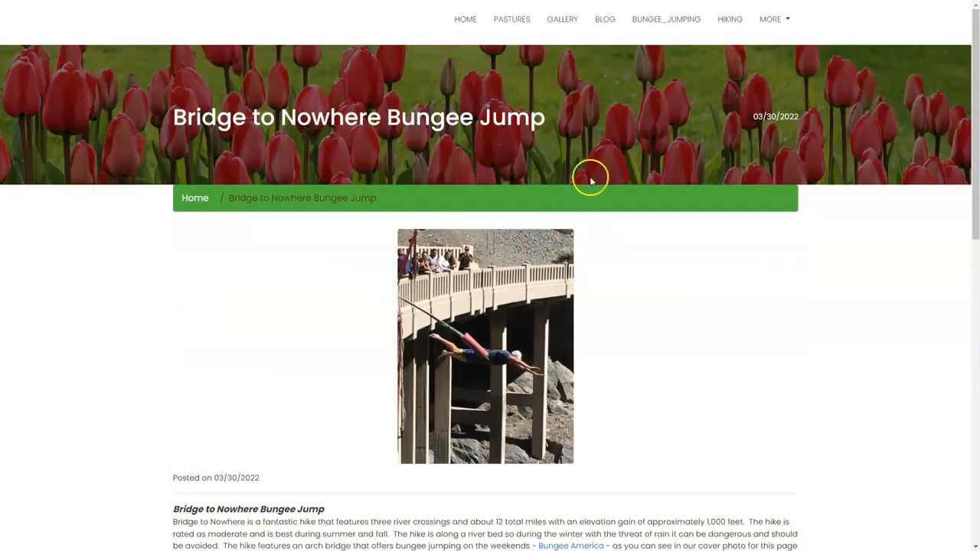
# Step: Open the Bridge to Nowhere Bungee Jump post from the website's blog page, and return to the email blast editor
pyautogui.click(610, 27)
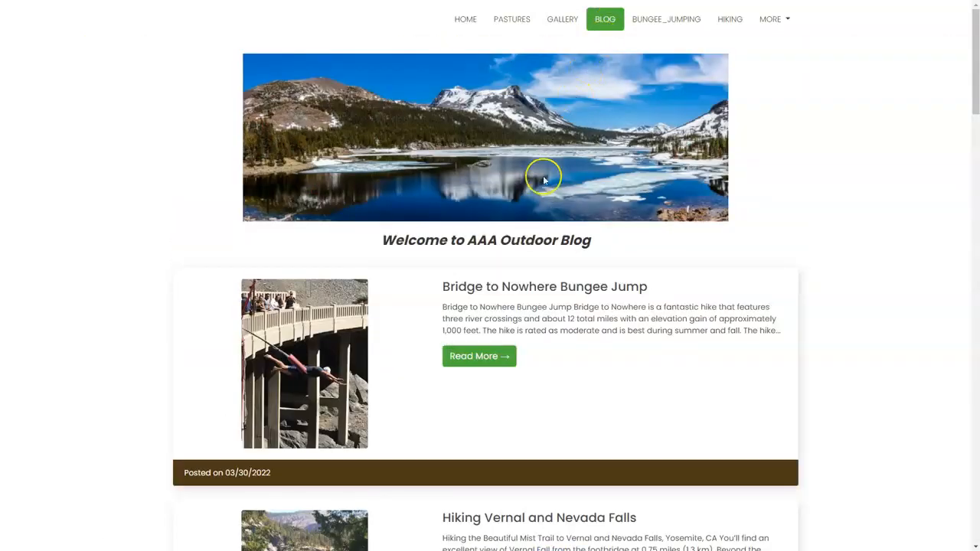
pyautogui.click(468, 357)
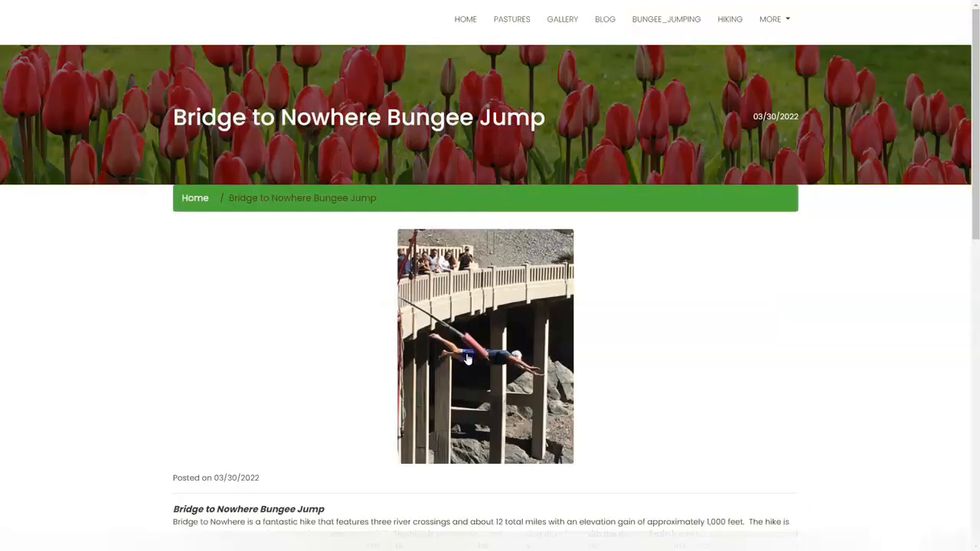
pyautogui.press('F11')
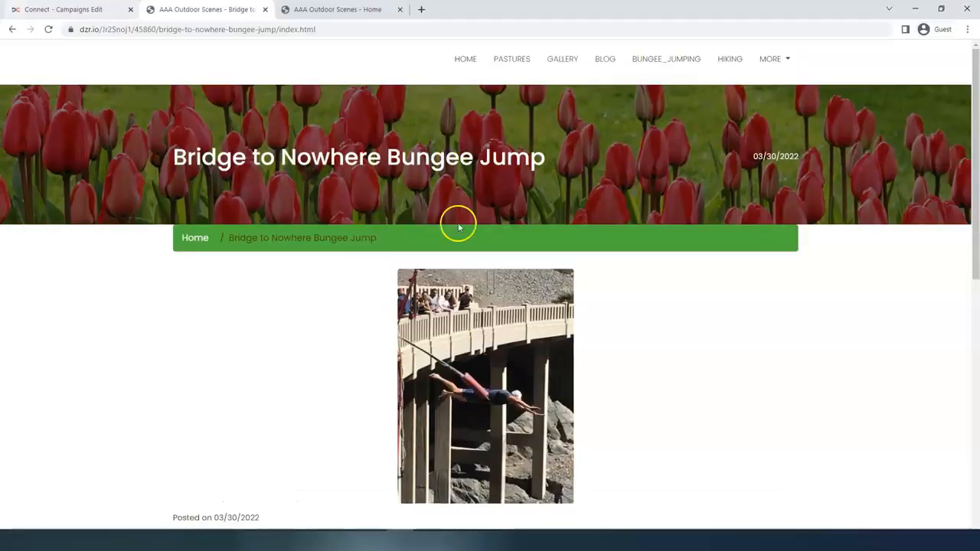
pyautogui.click(265, 10)
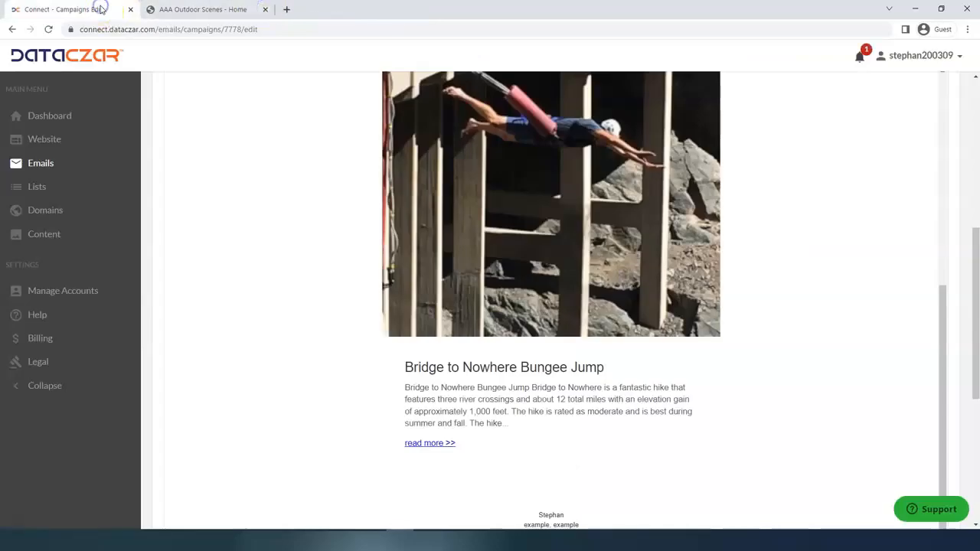
pyautogui.press('F11')
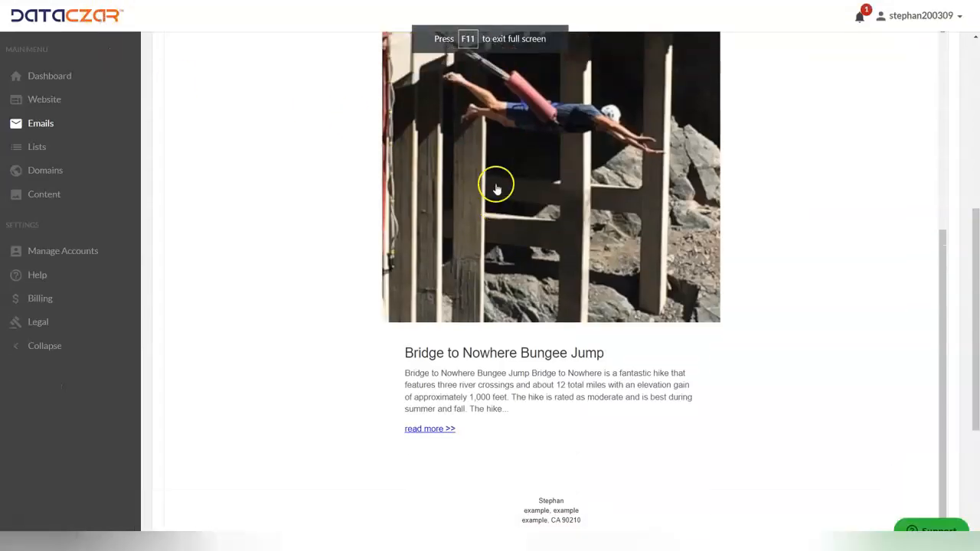
# Step: Get the email blast's score and send a test message to the recipient's e-mail address
pyautogui.scroll(2, 488, 229)
pyautogui.scroll(5, 452, 268)
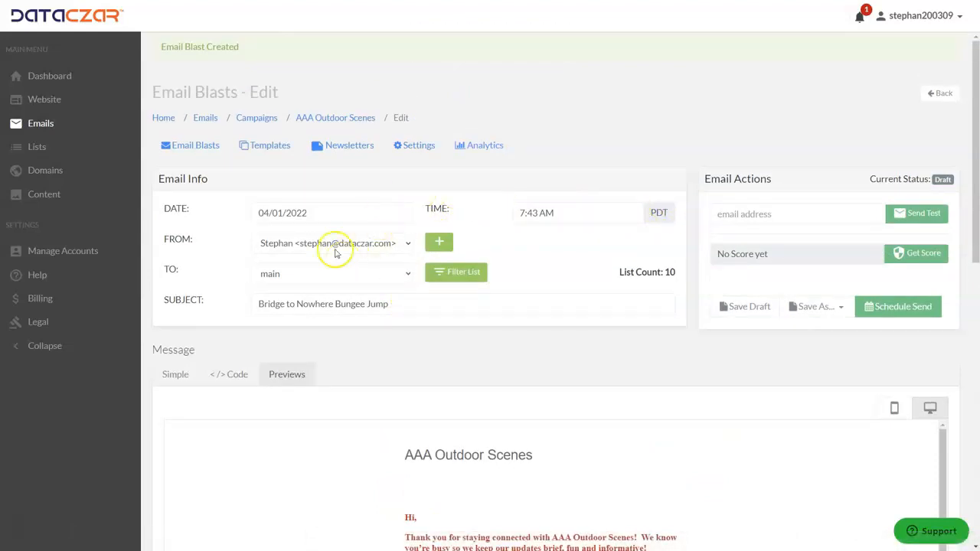
pyautogui.click(915, 254)
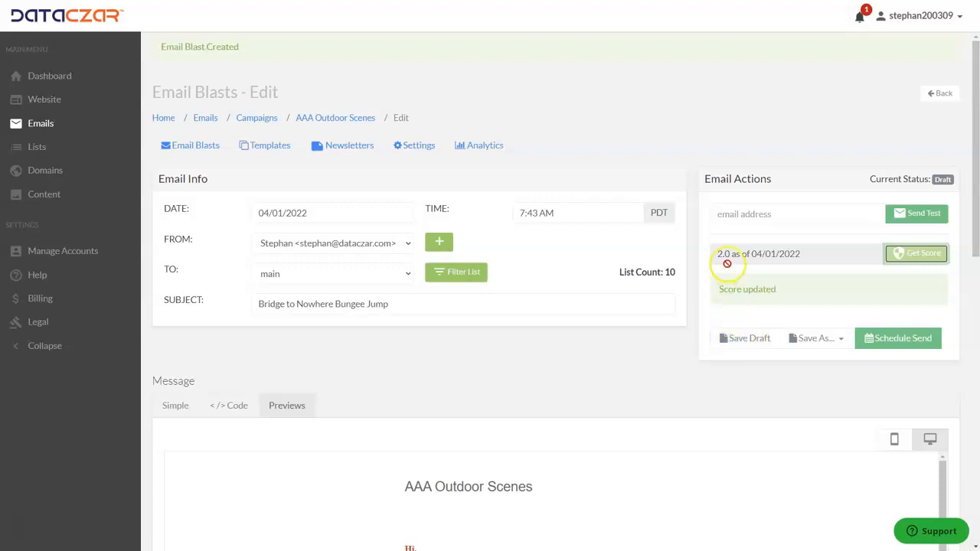
pyautogui.click(745, 212)
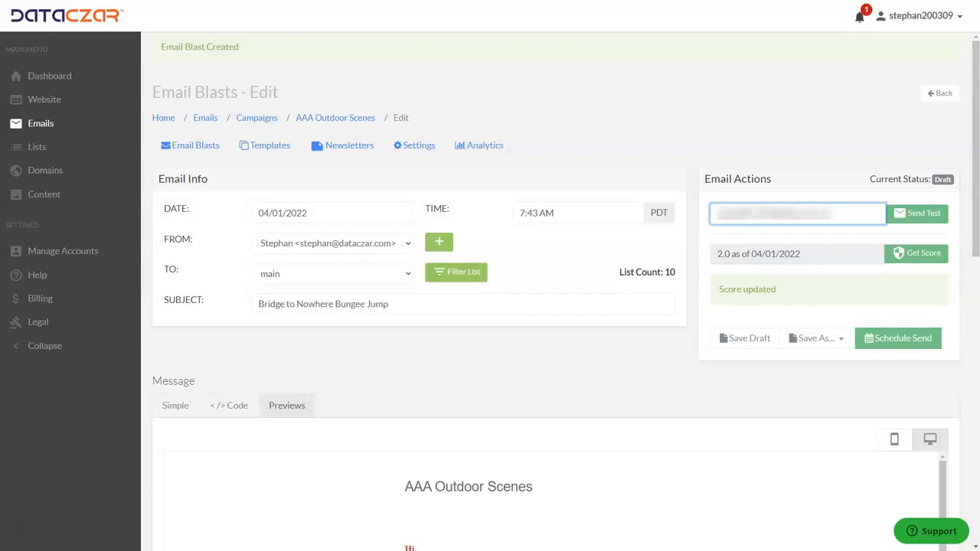
pyautogui.click(919, 213)
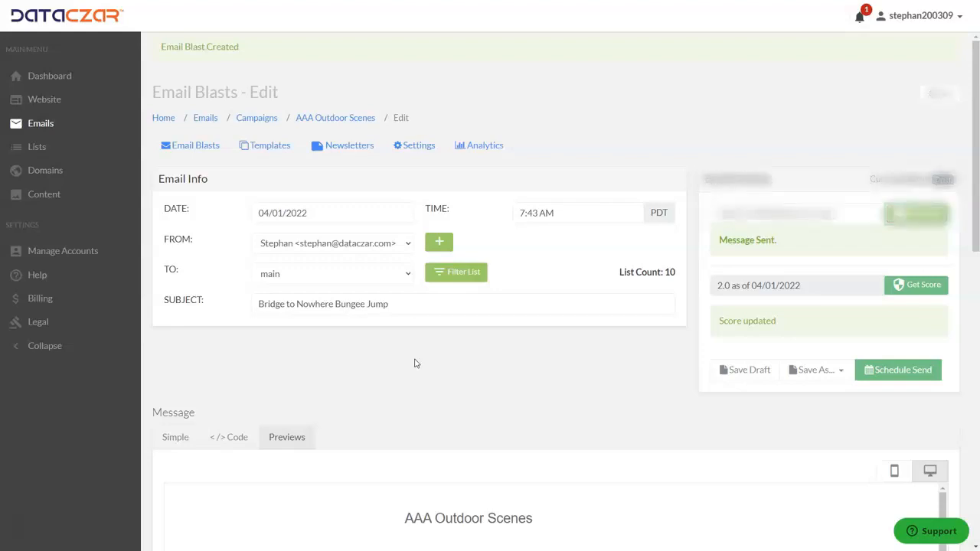
# Step: Examine the email blast preview once more, checking the greeting, post image, excerpt, read more link and unsubscribe footer
pyautogui.scroll(-2, 416, 364)
pyautogui.click(452, 310)
pyautogui.scroll(-2, 452, 310)
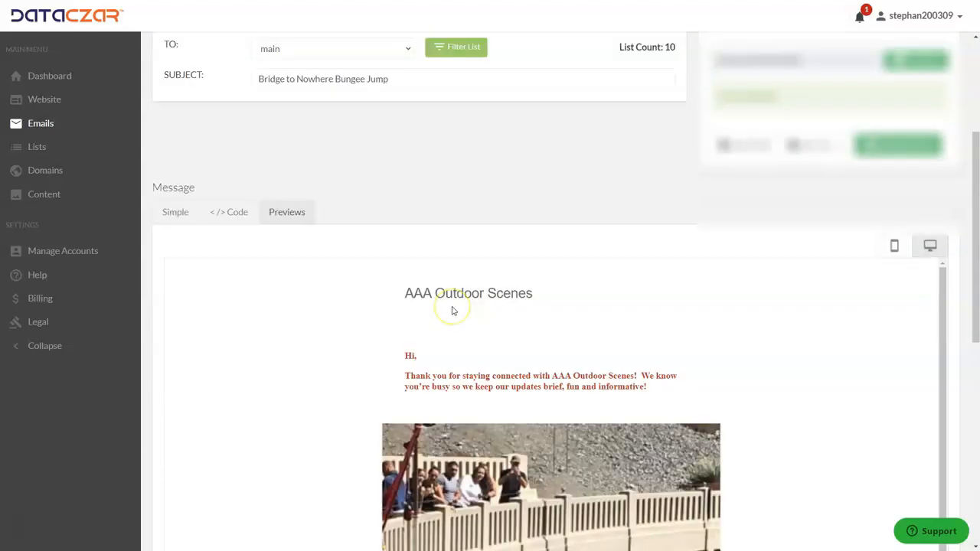
pyautogui.scroll(-1, 452, 310)
pyautogui.scroll(1, 452, 310)
pyautogui.scroll(-8, 459, 411)
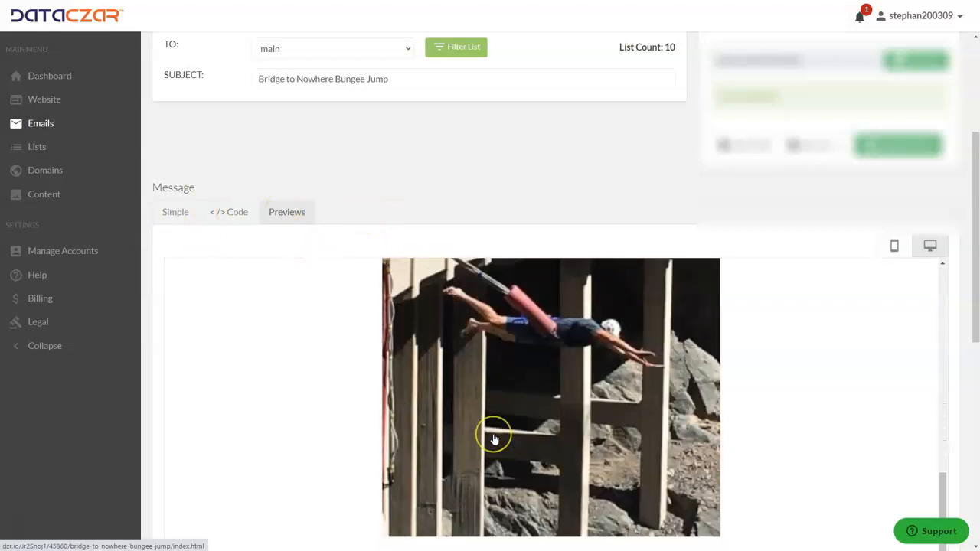
pyautogui.scroll(-1, 467, 442)
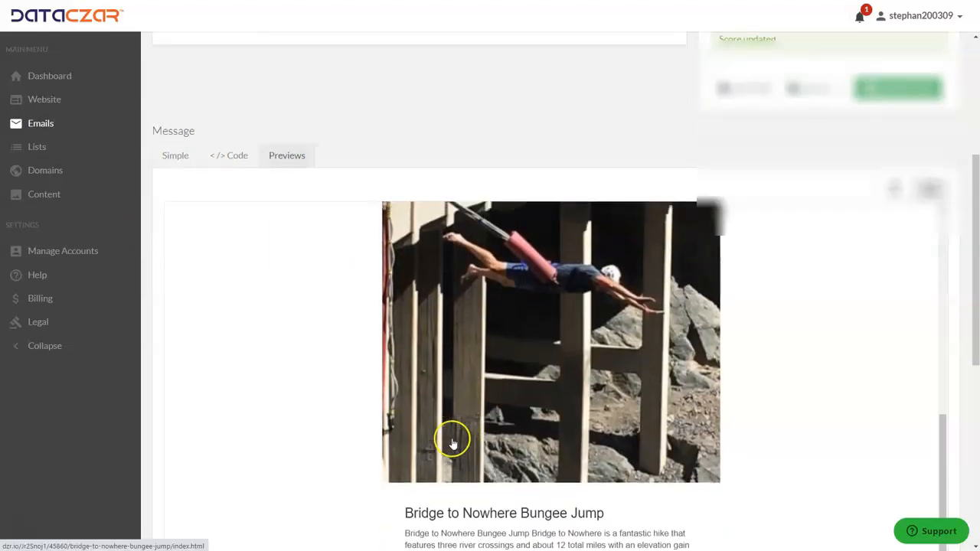
pyautogui.scroll(-3, 432, 484)
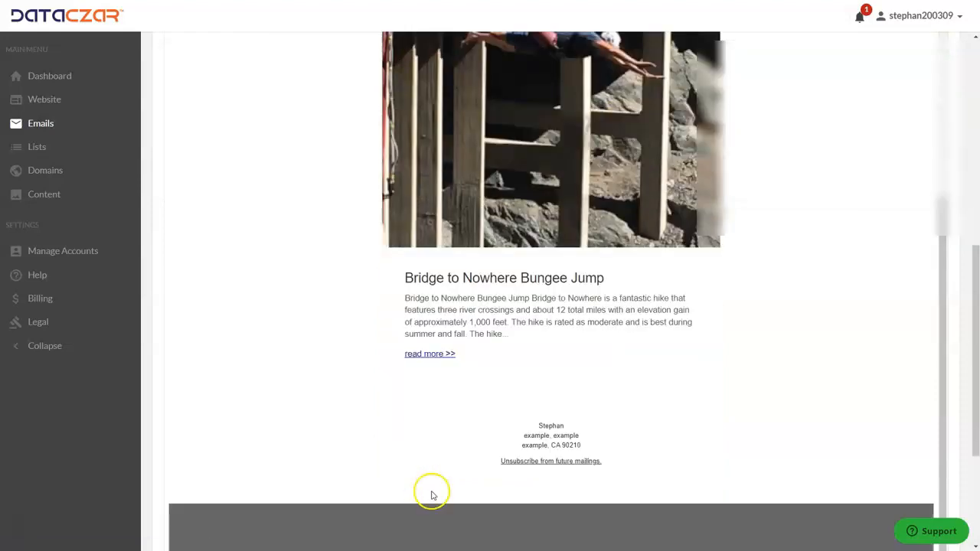
pyautogui.scroll(5, 431, 460)
pyautogui.scroll(10, 480, 315)
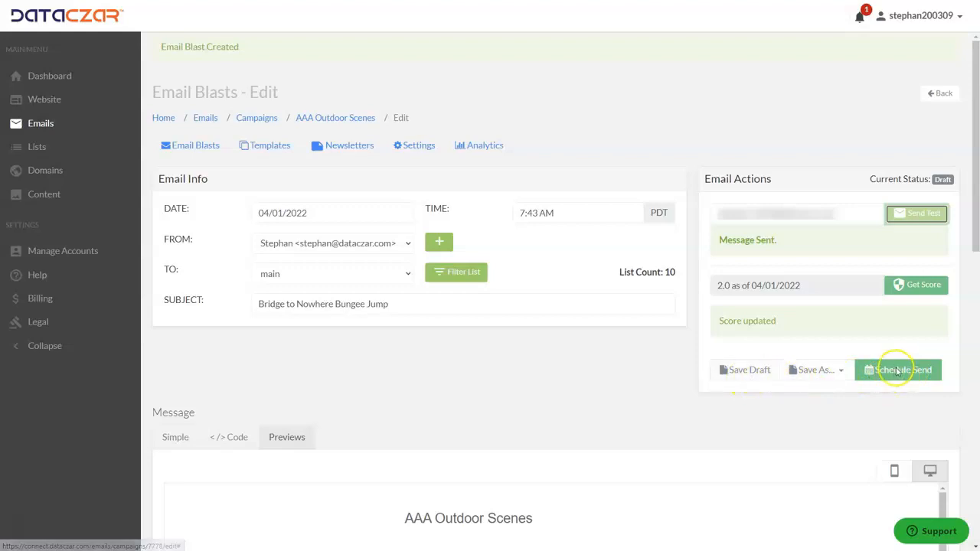
# Step: Save the email blast as a draft and proceed to its schedule confirmation page
pyautogui.click(937, 368)
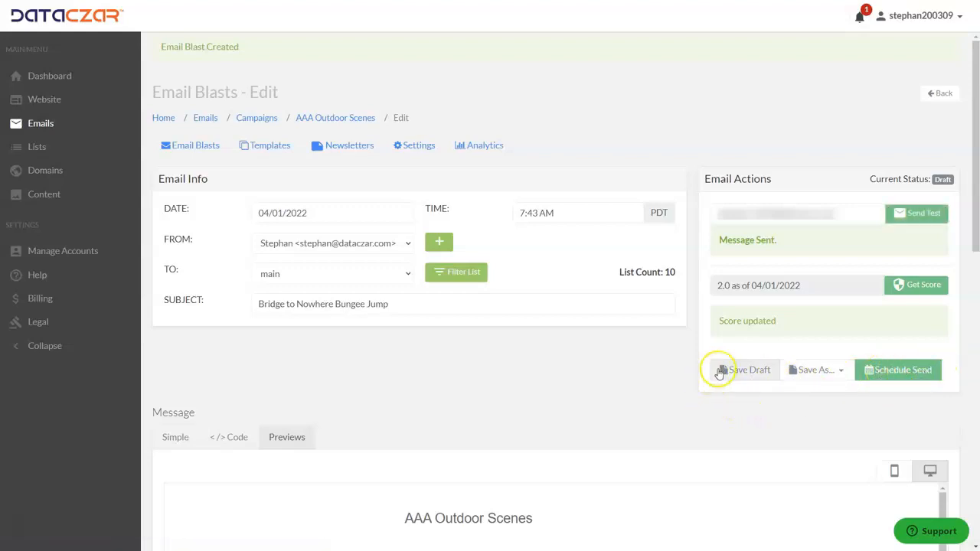
pyautogui.click(737, 371)
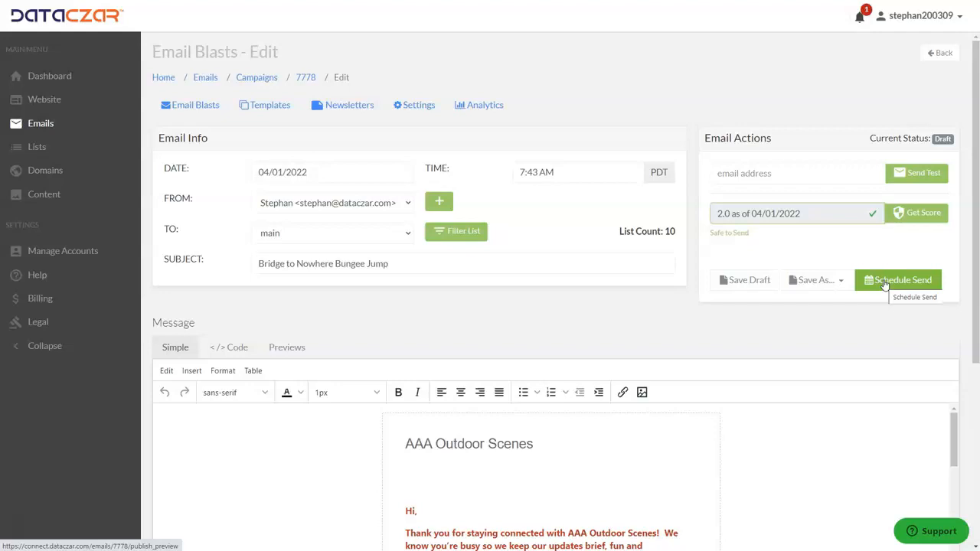
pyautogui.click(884, 282)
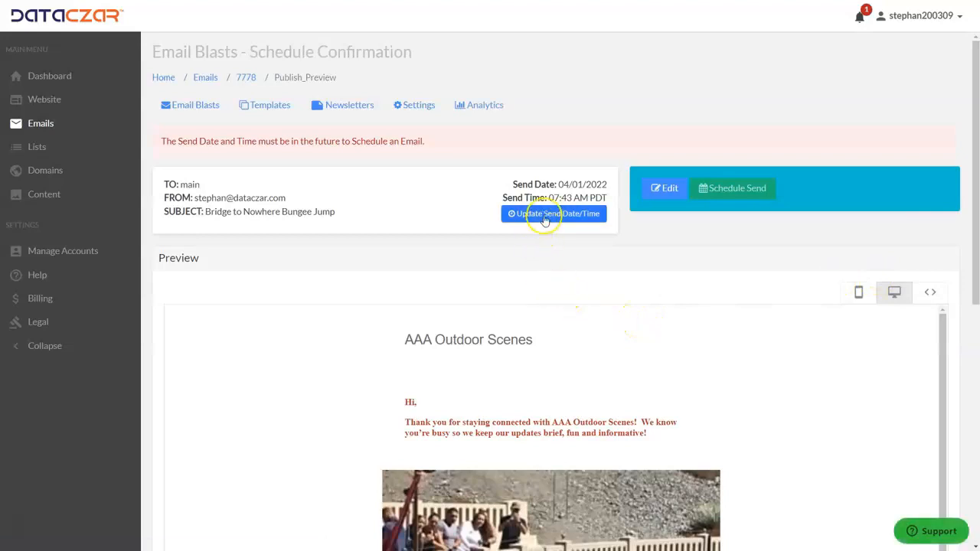
# Step: Update the email blast's send date to 04/02/2022 and schedule it for sending
pyautogui.click(545, 215)
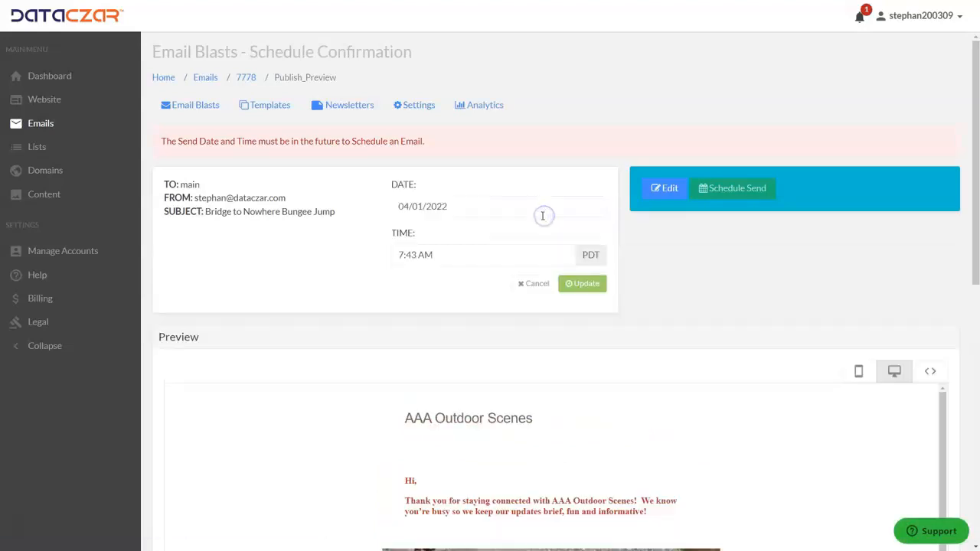
pyautogui.click(463, 199)
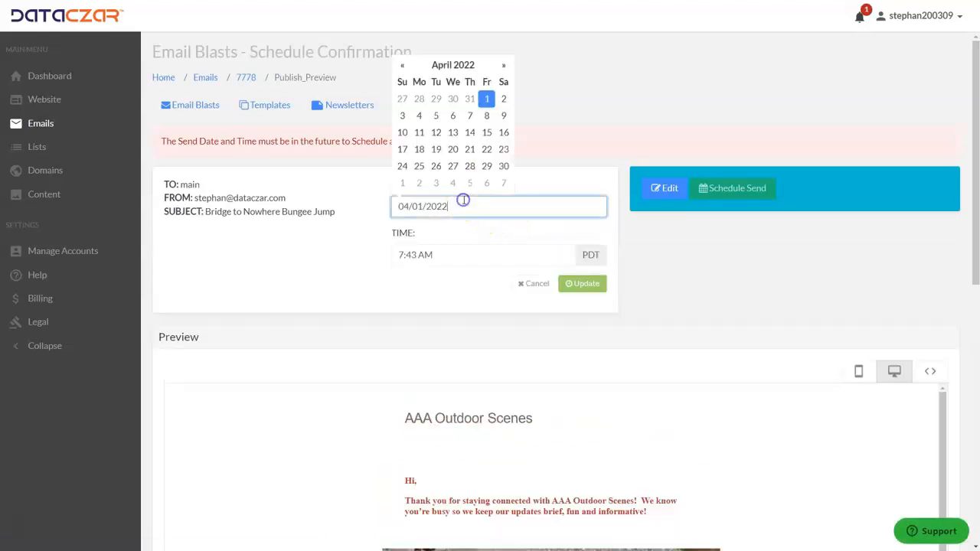
pyautogui.click(502, 99)
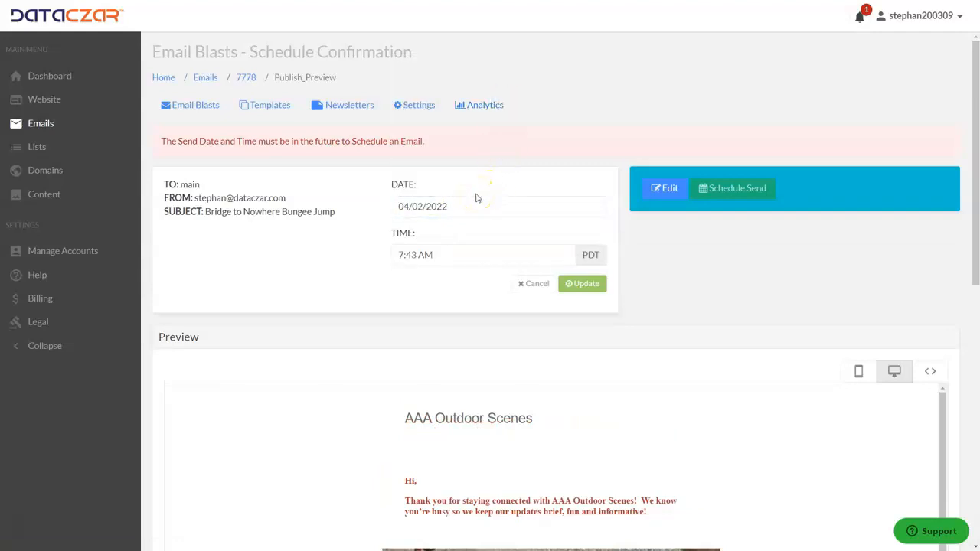
pyautogui.click(582, 287)
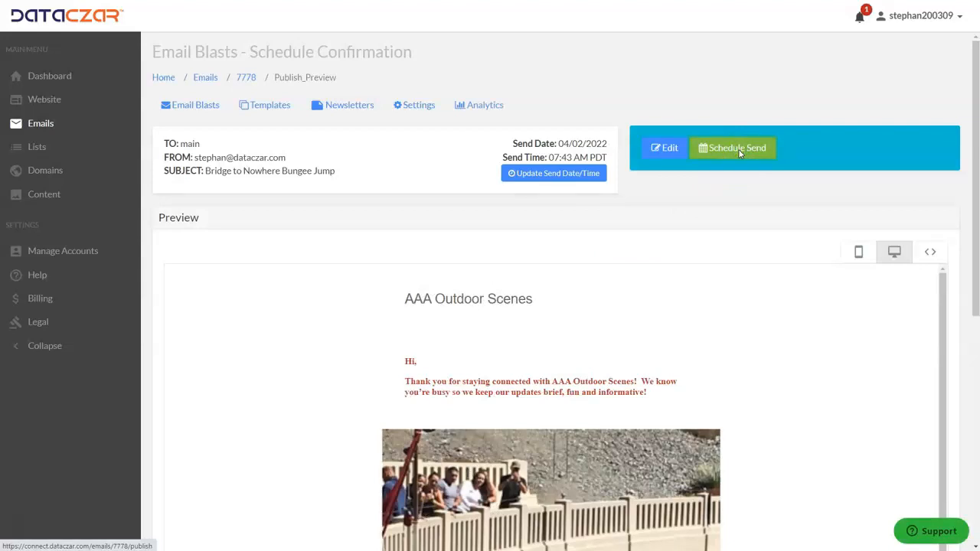
pyautogui.click(738, 148)
pyautogui.click(710, 206)
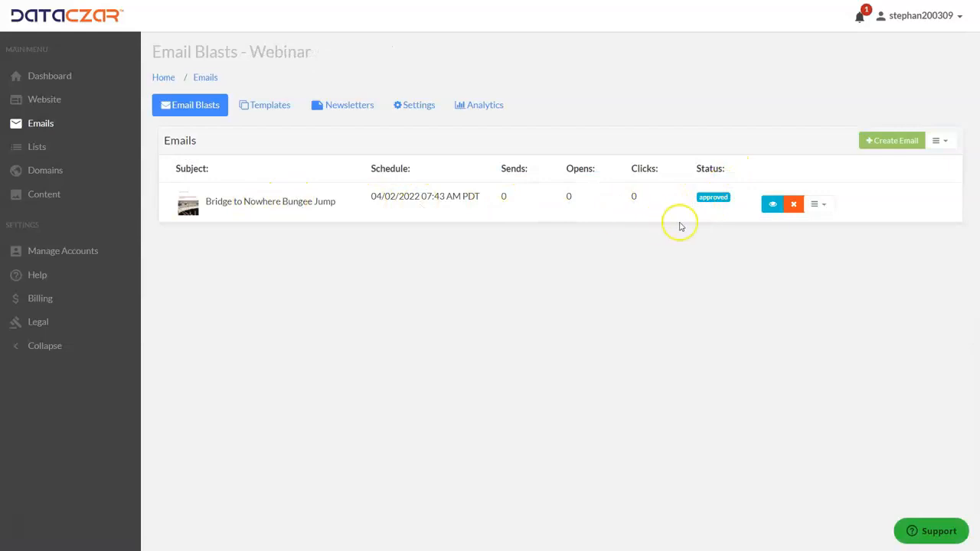
# Step: Check which actions are available for the scheduled Bridge to Nowhere Bungee Jump email blast
pyautogui.click(825, 206)
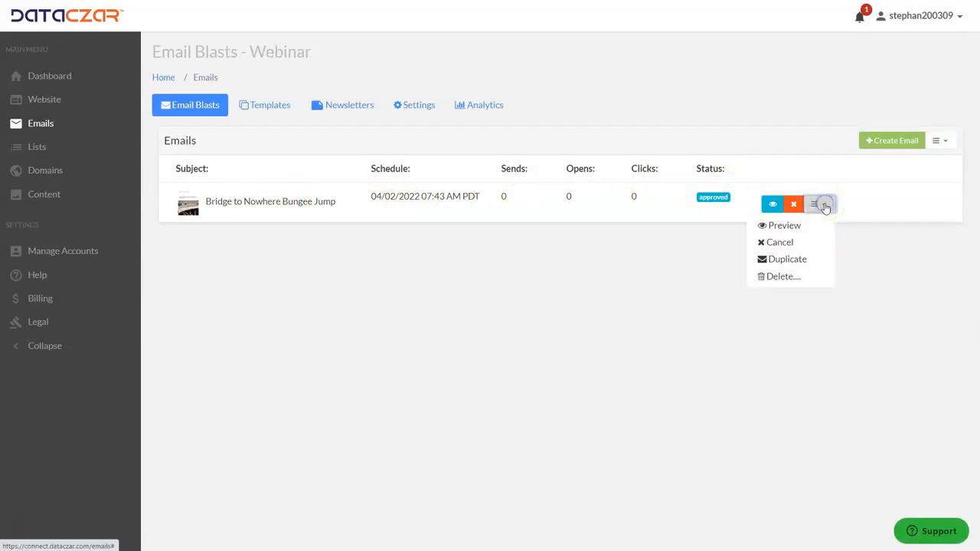
pyautogui.click(827, 201)
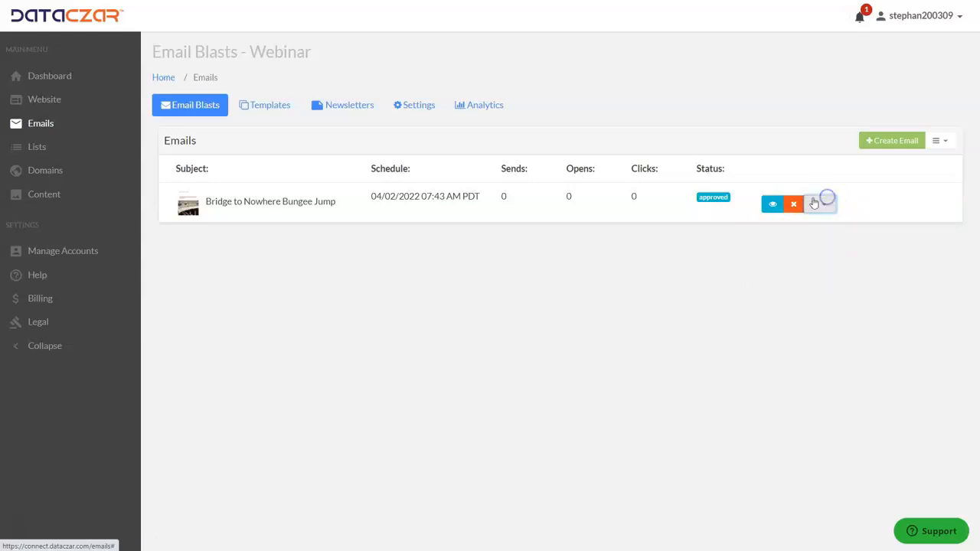
pyautogui.click(795, 207)
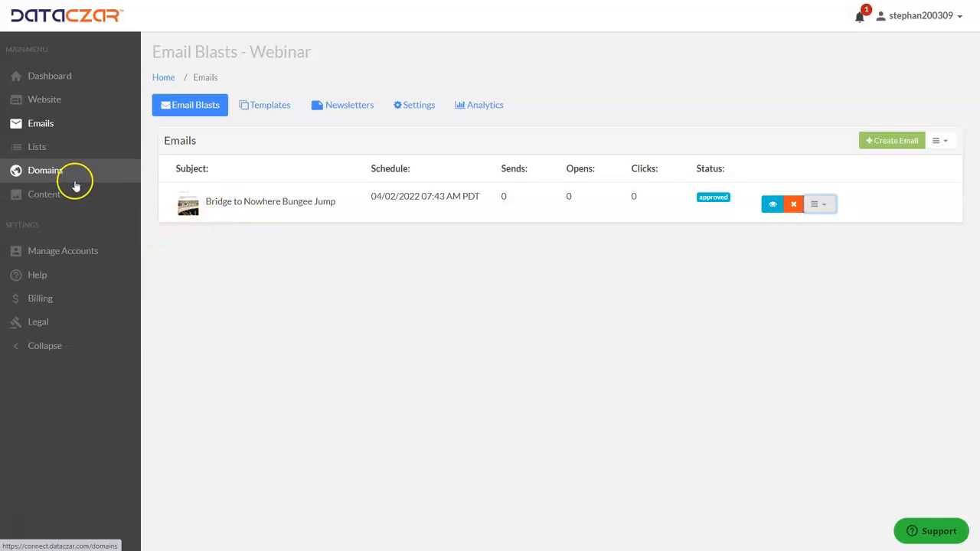
# Step: Browse the Help Center topics, including Website Help, and return to the account dashboard
pyautogui.click(39, 277)
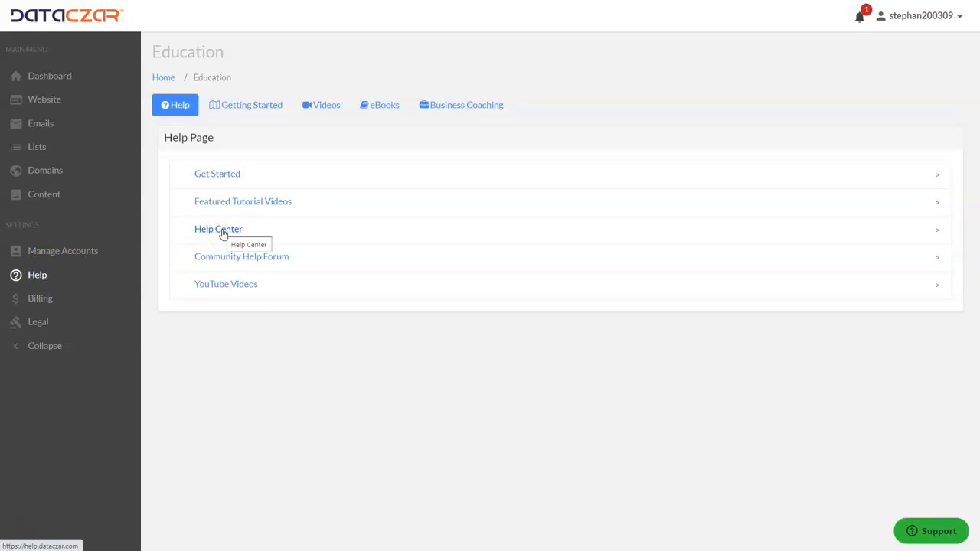
pyautogui.click(222, 231)
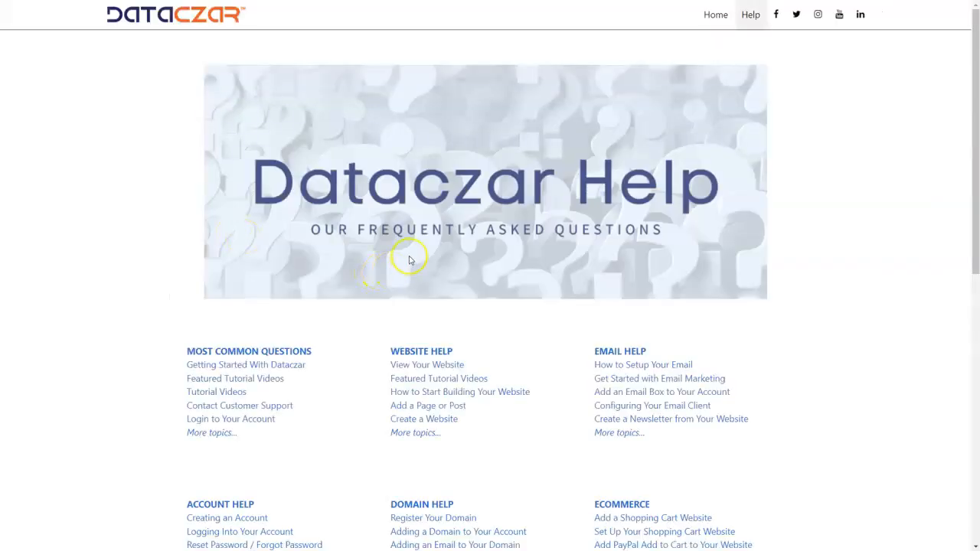
pyautogui.scroll(-2, 410, 260)
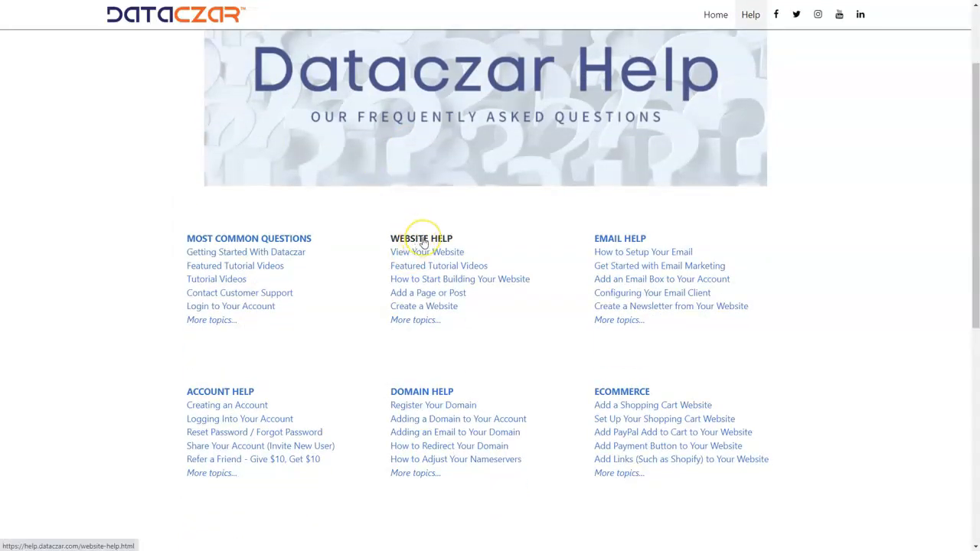
pyautogui.click(421, 239)
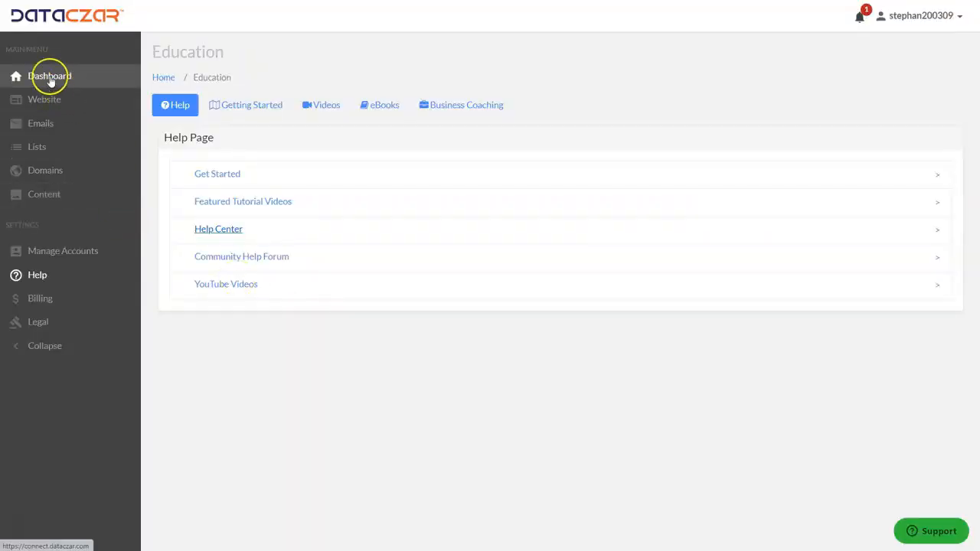
pyautogui.click(50, 80)
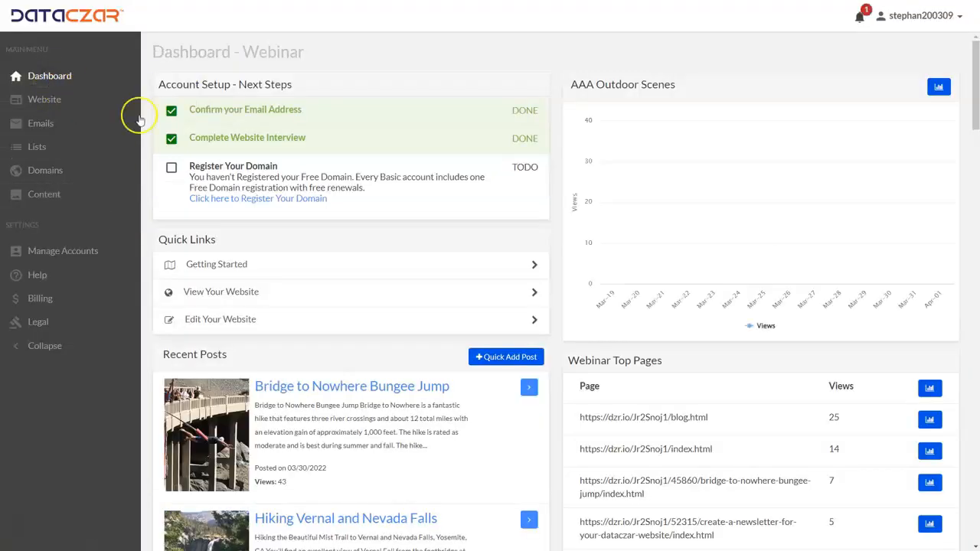